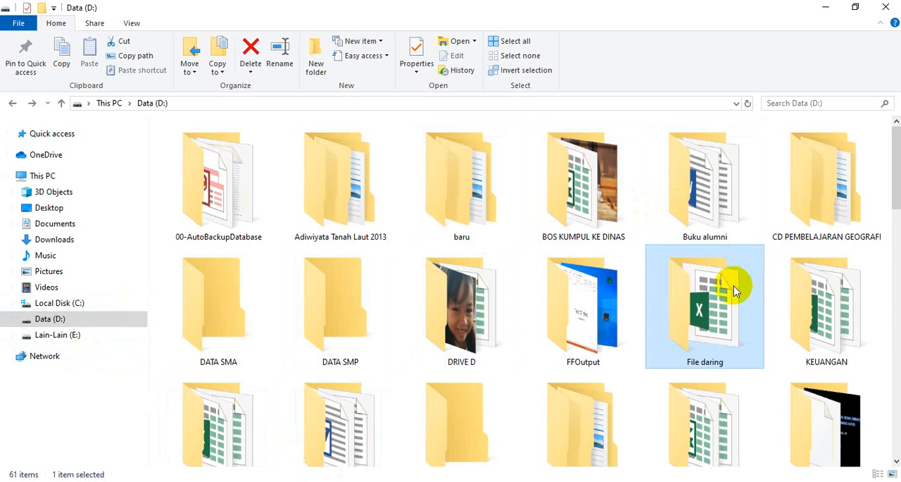
Open the File daring folder on the Data (D:) drive.
mouse_move(698, 313)
mouse_move(713, 336)
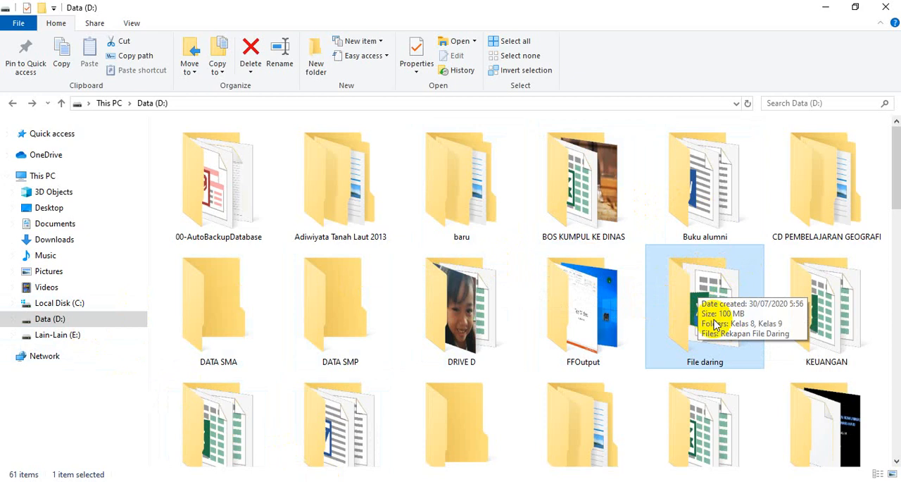
double_click(698, 357)
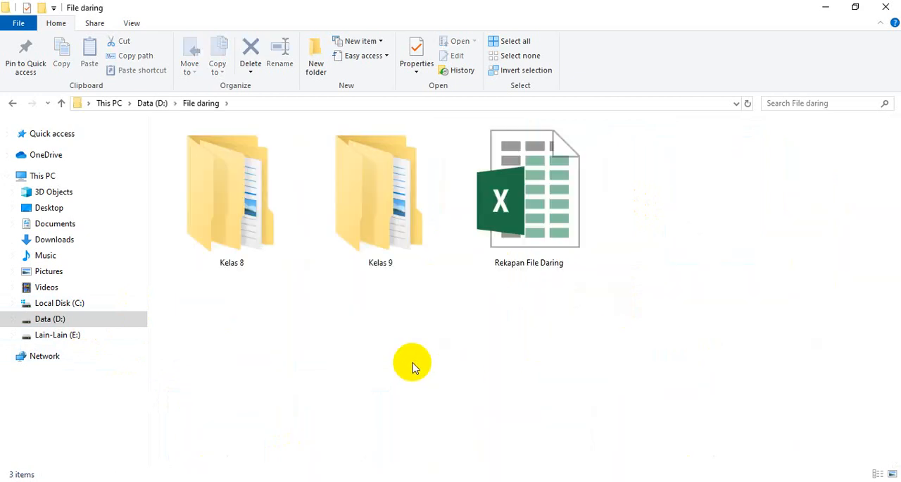
Look over the Kelas 8 and Kelas 9 folders and the Rekapan File Daring workbook in the File daring folder.
left_click(235, 220)
left_click(376, 191)
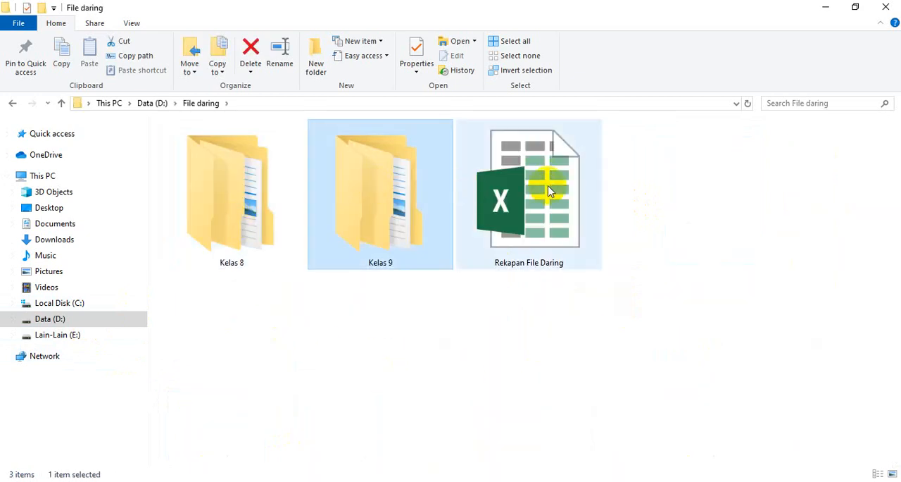
left_click(550, 192)
left_click(233, 263)
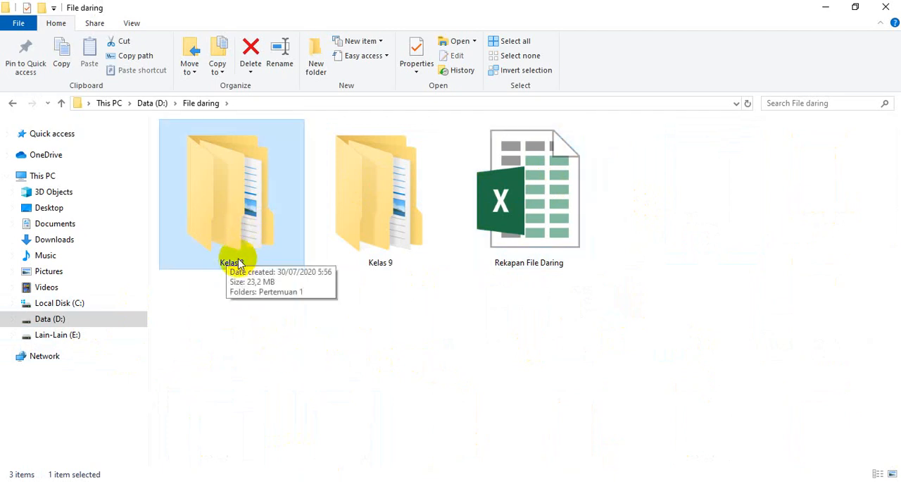
left_click(380, 214)
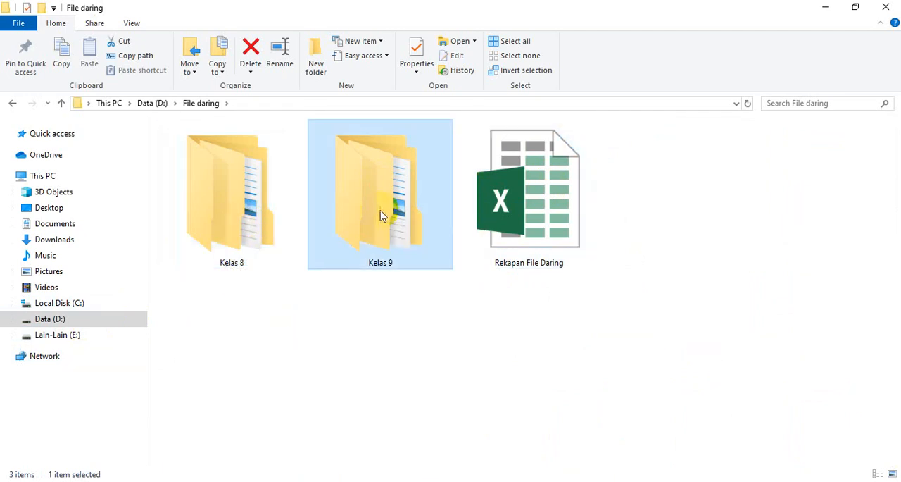
left_click(535, 207)
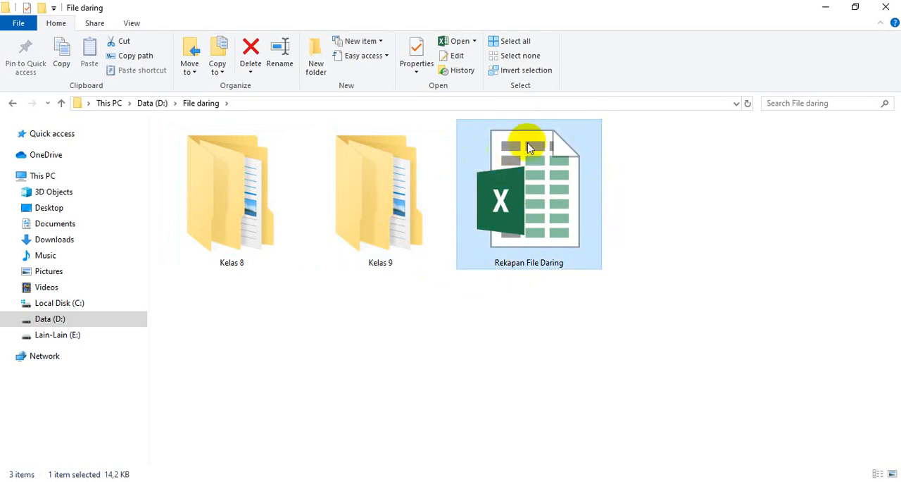
left_click(246, 266)
left_click(389, 234)
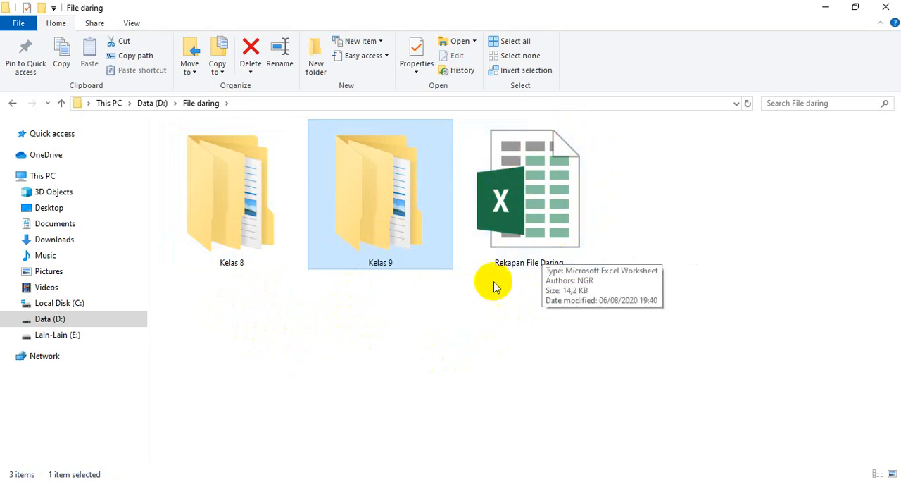
Open the Kelas 8 folder and display its contents as large icons.
left_click(237, 255)
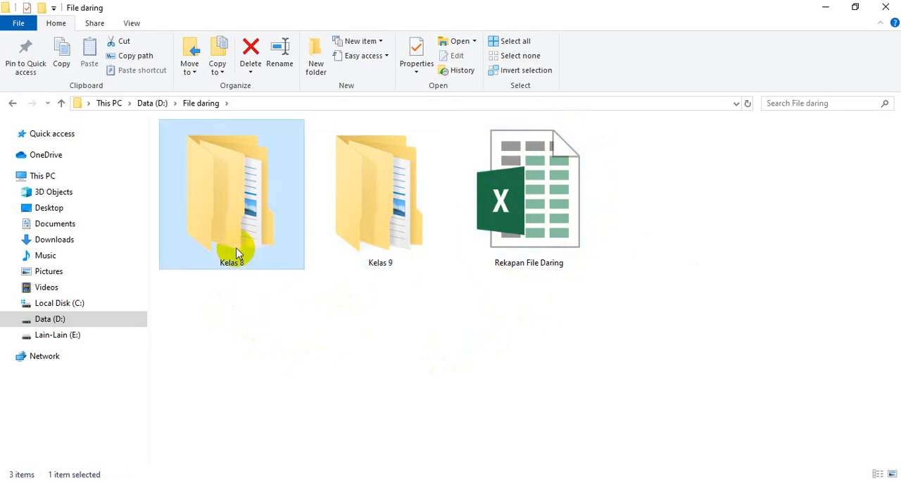
double_click(237, 211)
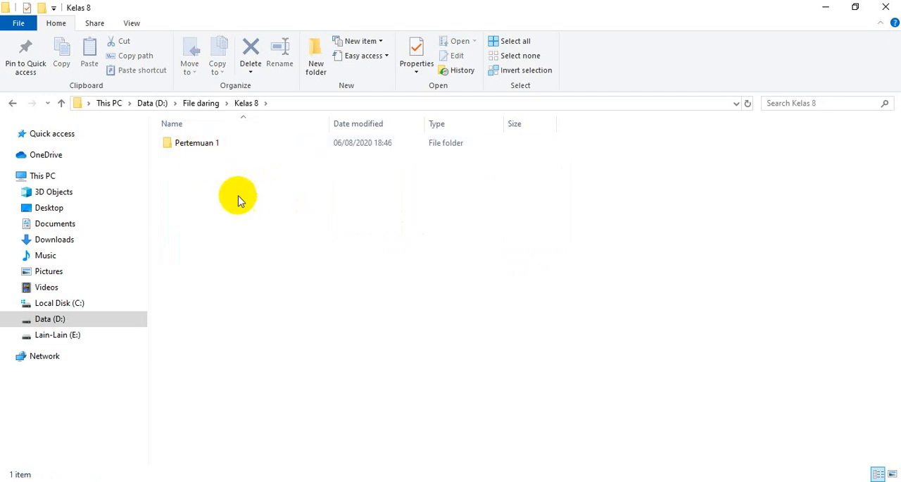
left_click(194, 143)
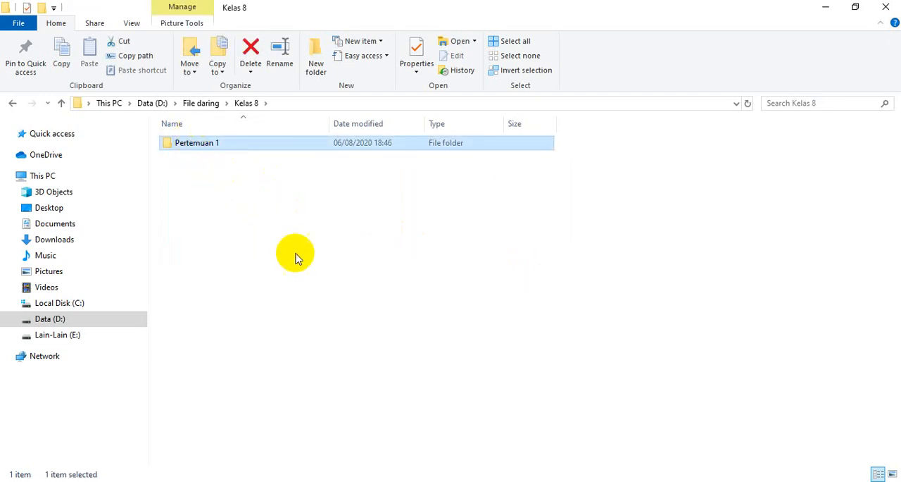
scroll(295, 255, "up", 3, "ctrl")
scroll(296, 255, "up", 1, "ctrl")
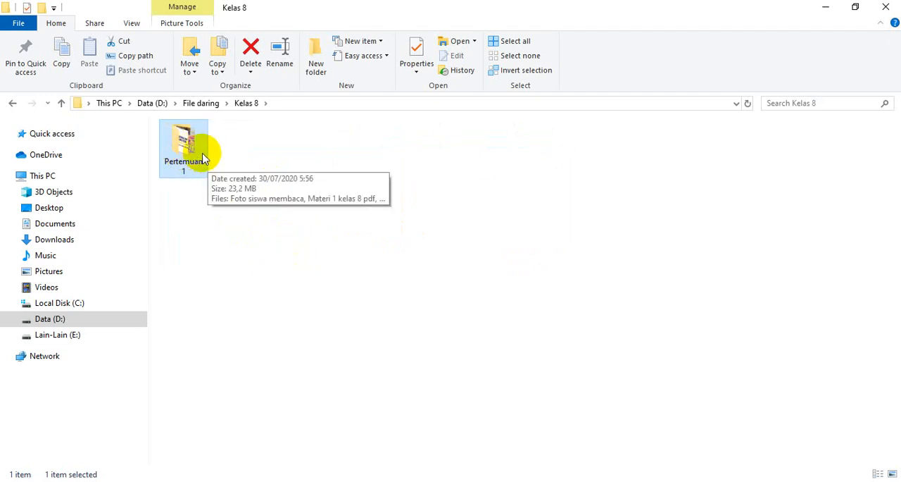
right_click(314, 149)
mouse_move(403, 161)
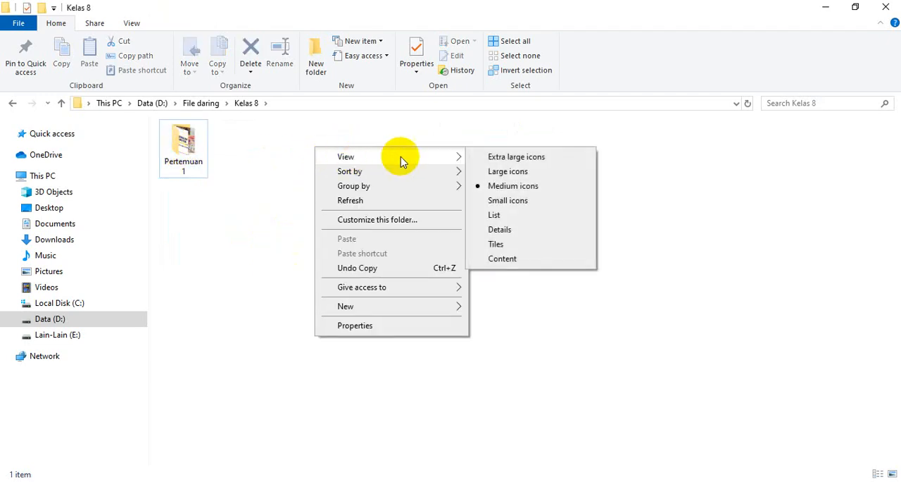
left_click(508, 171)
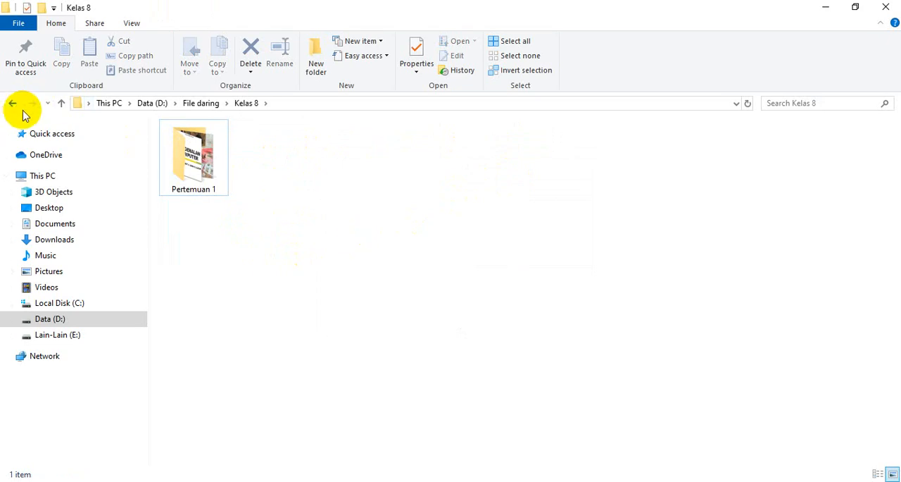
Open the Pertemuan 1 folder inside Kelas 8 and enlarge its file thumbnails.
left_click(200, 158)
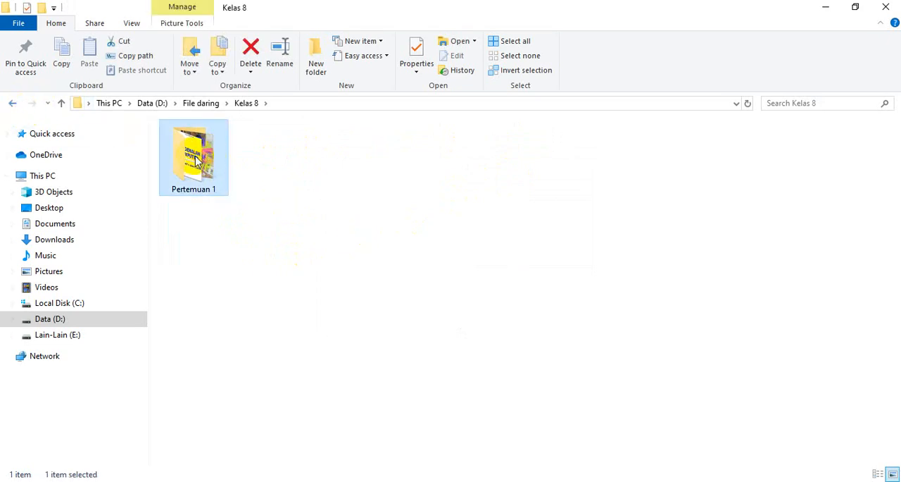
double_click(198, 161)
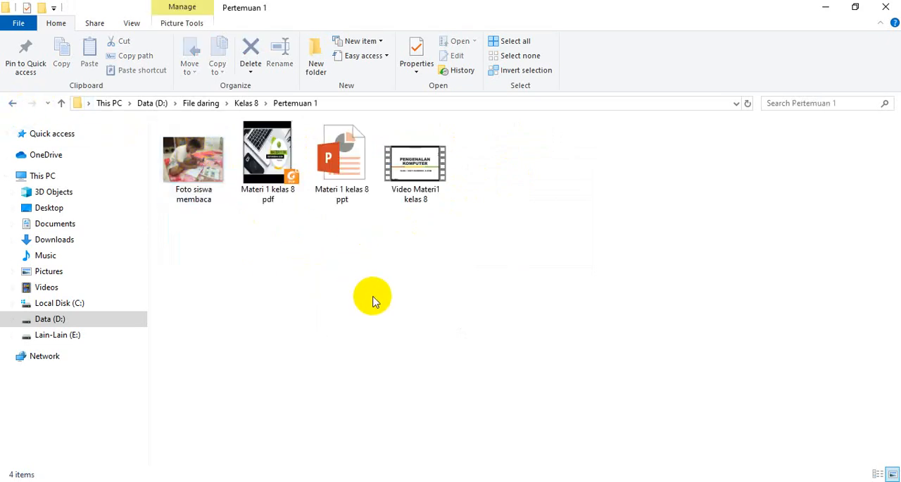
scroll(374, 298, "up", 6, "ctrl")
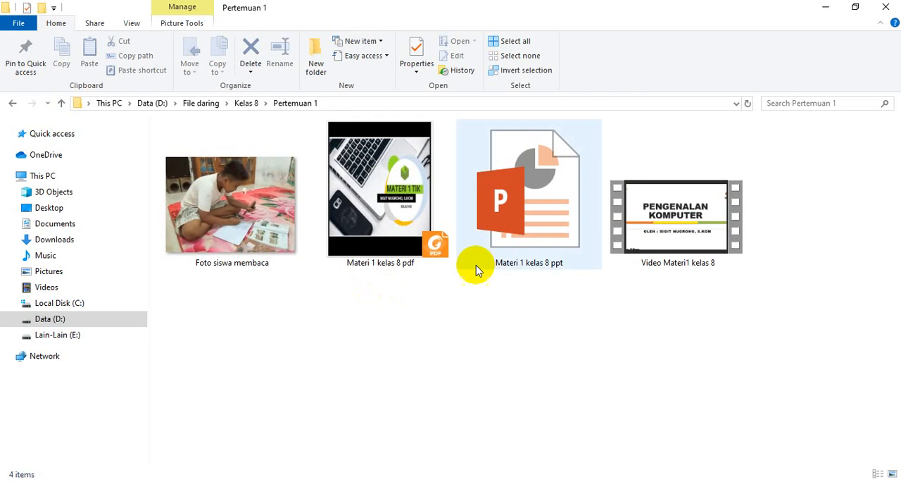
Examine the class 8 video, PowerPoint and PDF material files one by one, and then as a group.
left_click(697, 209)
left_click(530, 318)
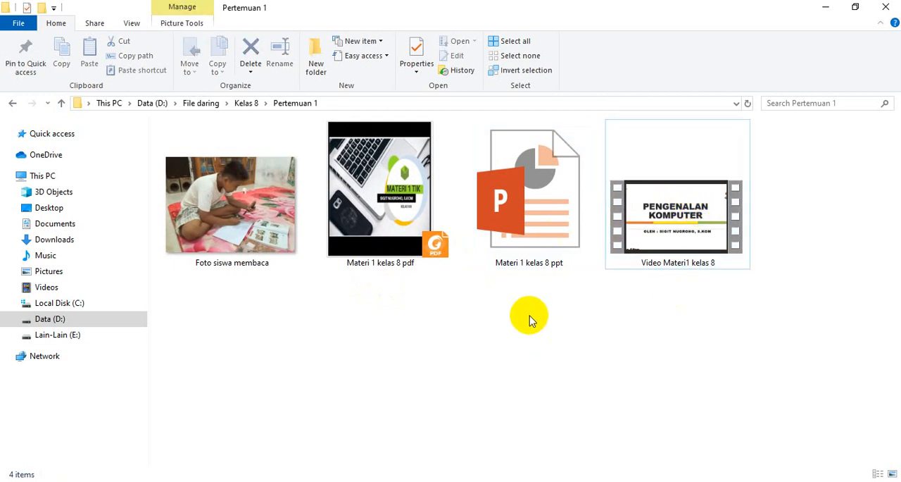
left_click(514, 197)
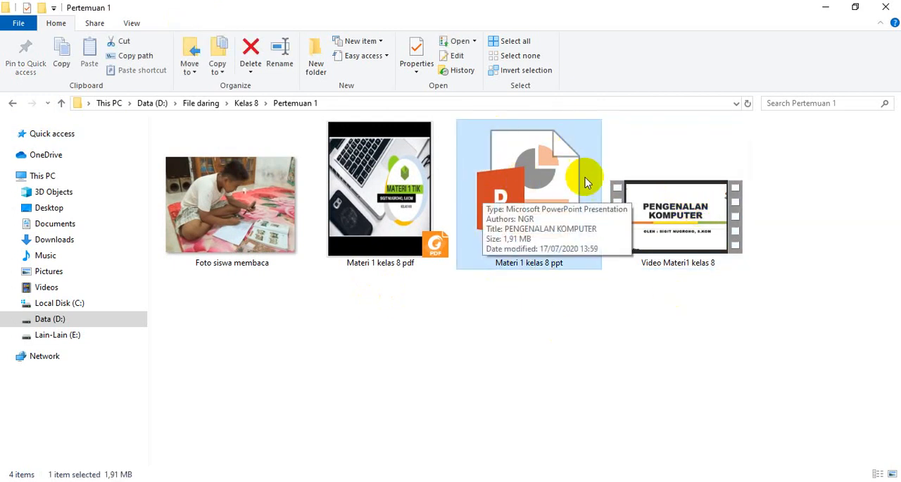
left_click(491, 368)
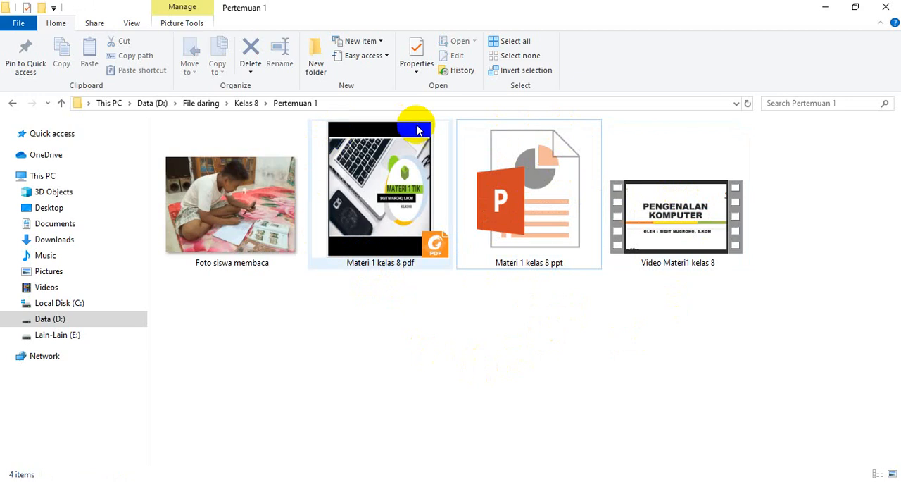
left_click(423, 215)
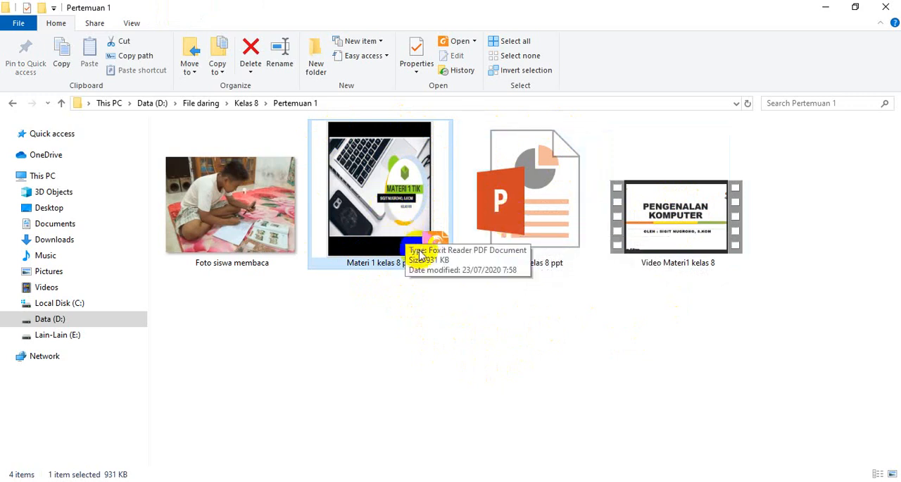
left_click_drag(376, 387, 755, 159)
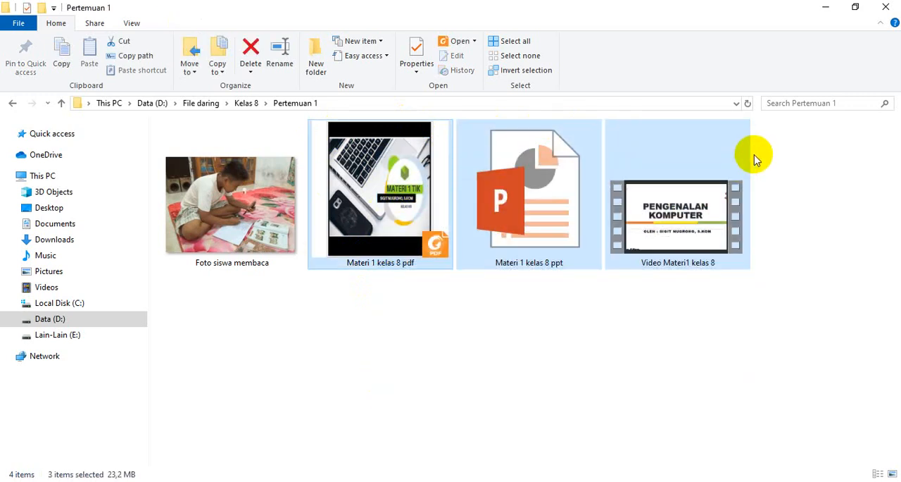
left_click(381, 369)
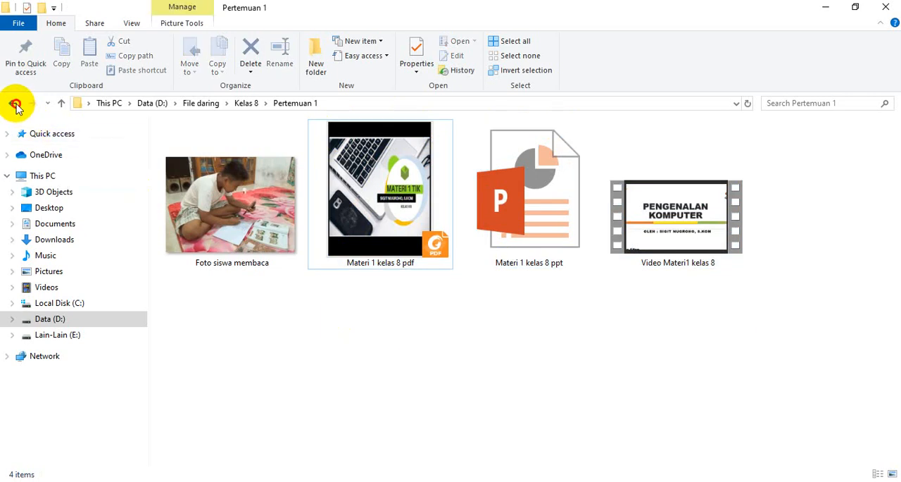
Return to File daring, open the Kelas 9 folder and display its contents as large icons.
left_click(14, 104)
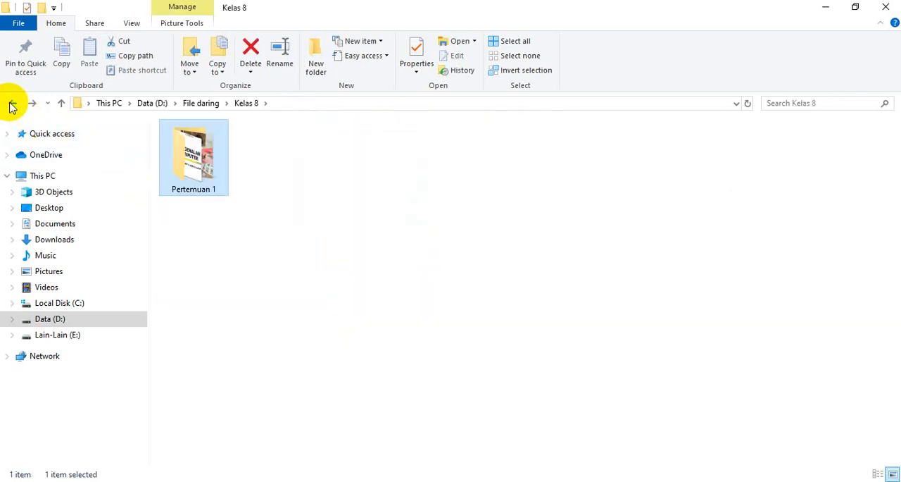
left_click(13, 104)
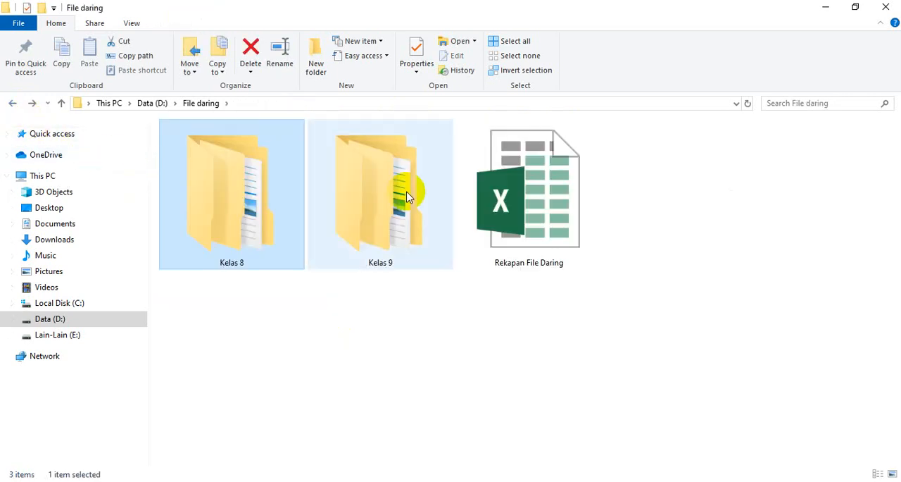
double_click(407, 197)
right_click(261, 201)
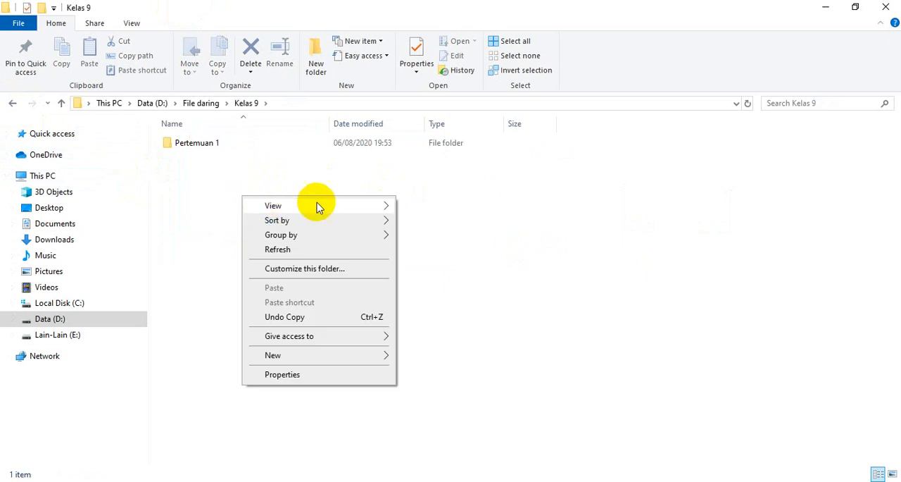
mouse_move(317, 206)
left_click(435, 223)
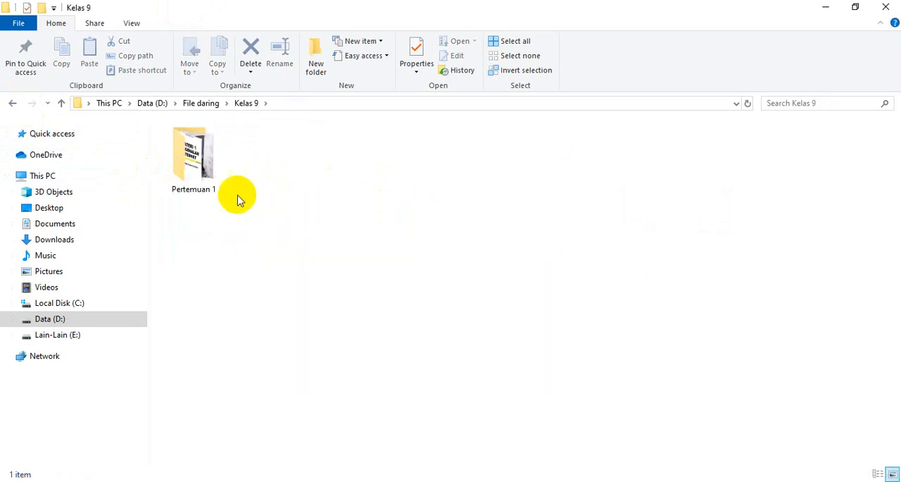
Open the Pertemuan 1 folder inside Kelas 9 with enlarged file thumbnails.
left_click(203, 171)
scroll(437, 268, "up", 5, "ctrl")
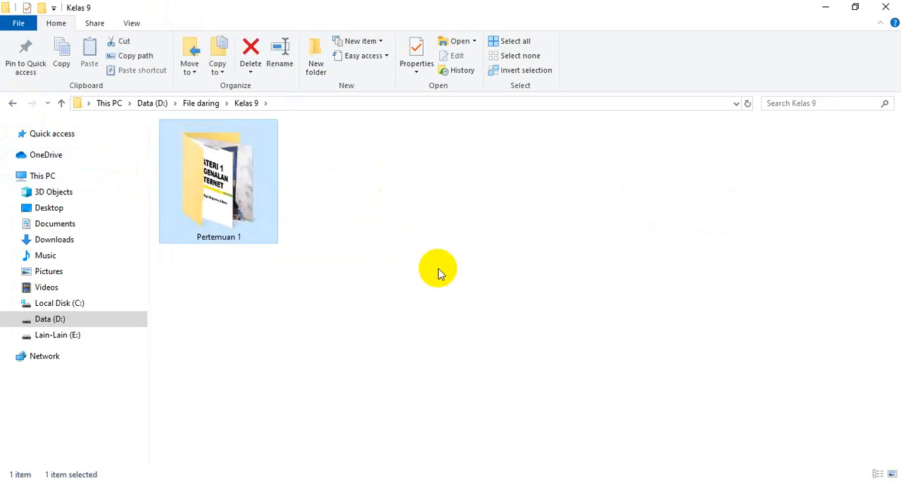
double_click(244, 202)
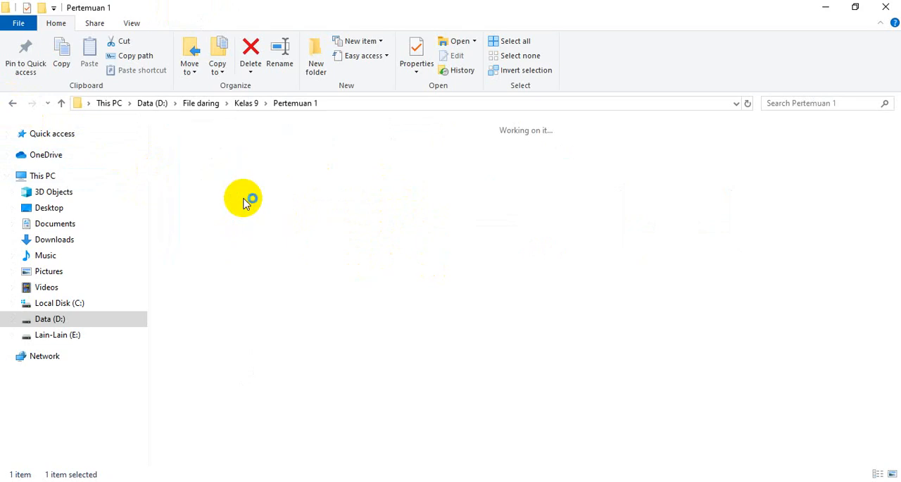
scroll(464, 331, "up", 2, "ctrl")
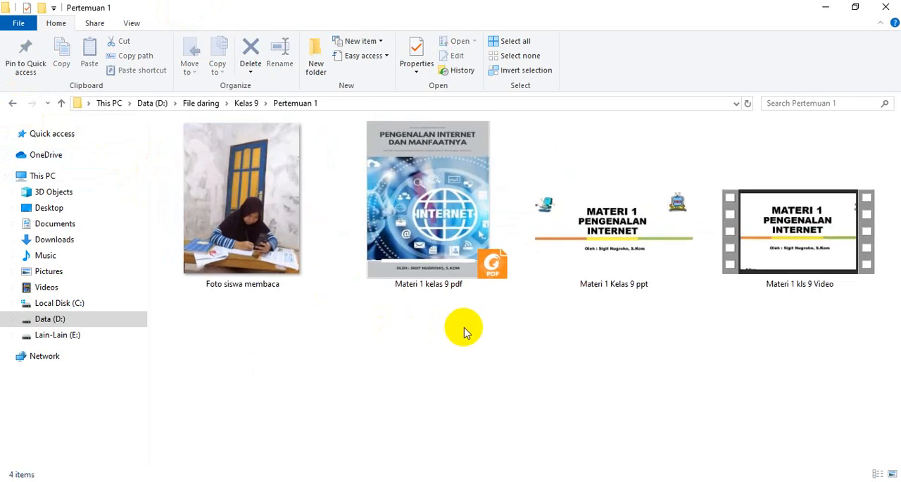
Examine the class 9 video, PowerPoint and PDF material files individually and as a group.
left_click(819, 225)
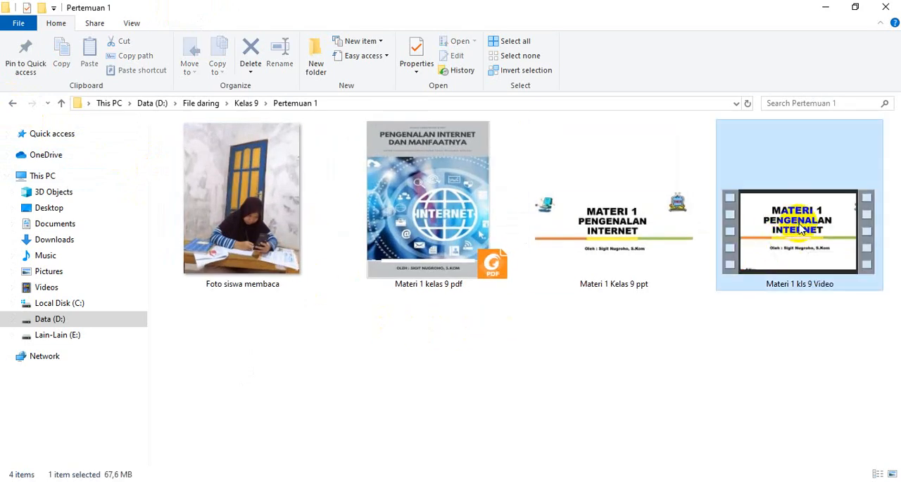
left_click(598, 224)
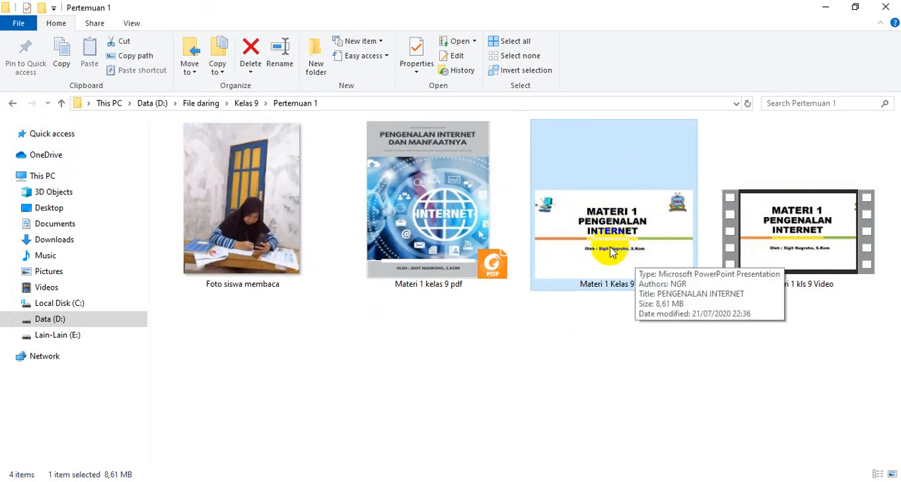
left_click(467, 369)
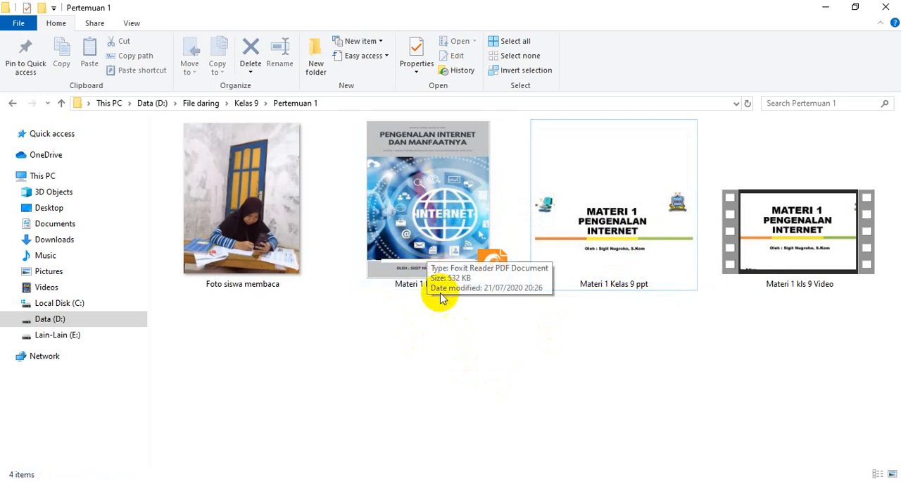
left_click(458, 271)
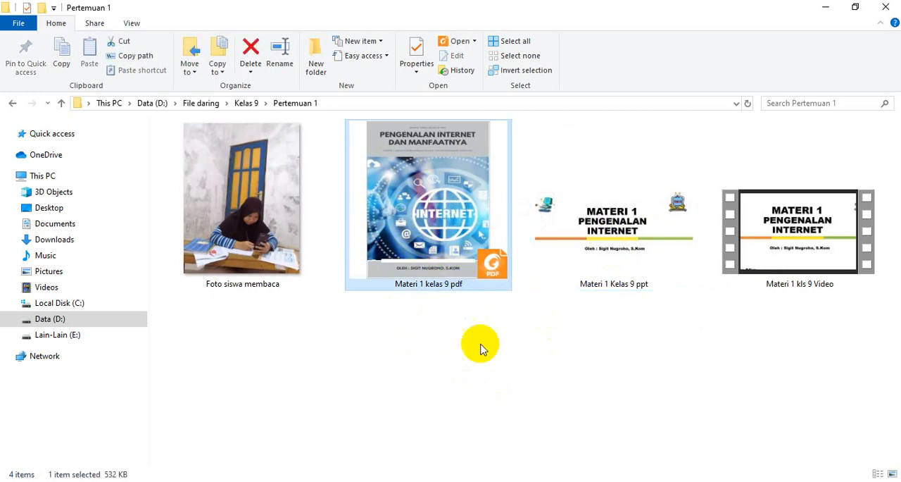
left_click_drag(401, 374, 811, 159)
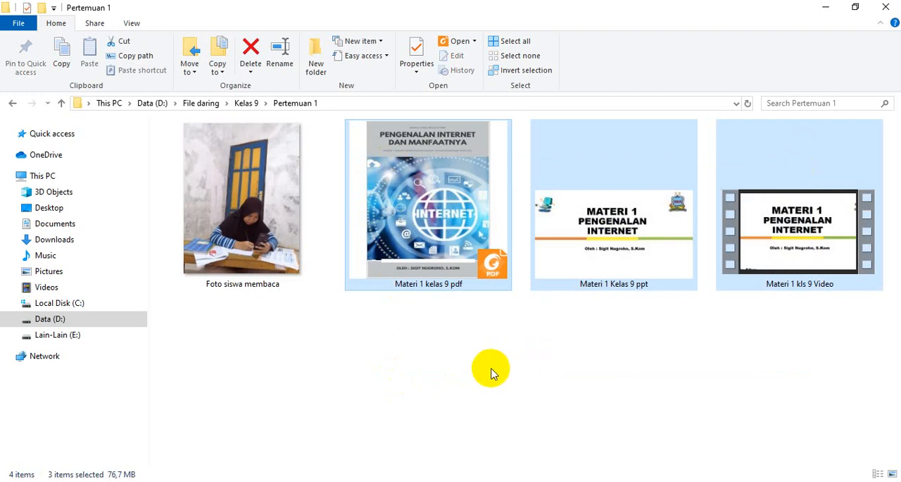
left_click(466, 373)
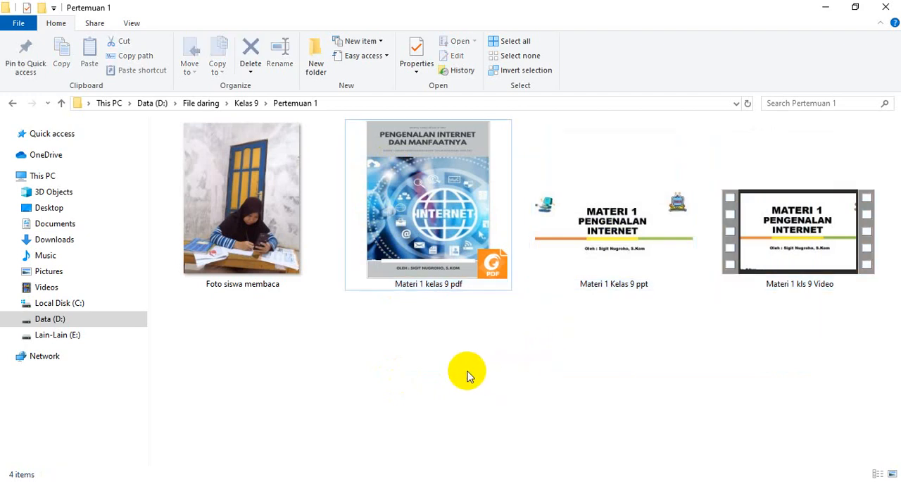
Go back from the class 9 Pertemuan 1 folder to the File daring folder.
left_click(13, 103)
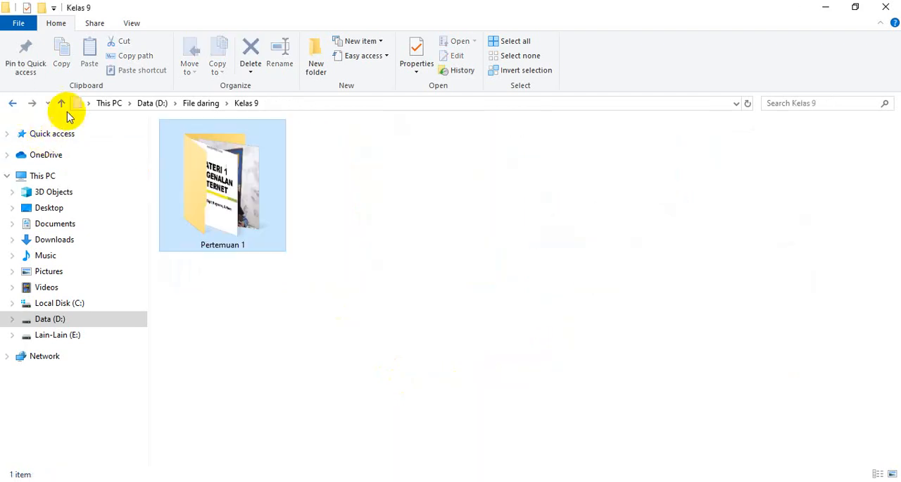
left_click(12, 104)
left_click(312, 357)
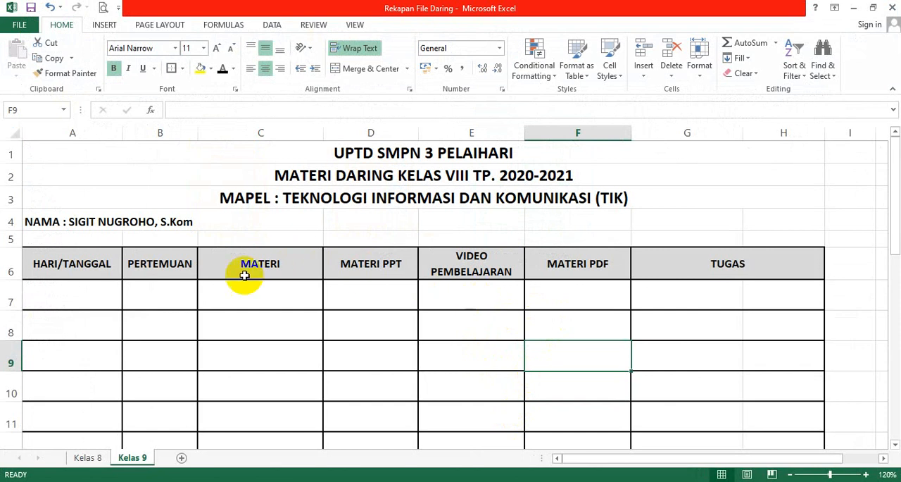
Switch to the Rekapan File Daring workbook in Excel and compare its Kelas 9 and Kelas 8 sheets with the File daring folder.
left_click(228, 295)
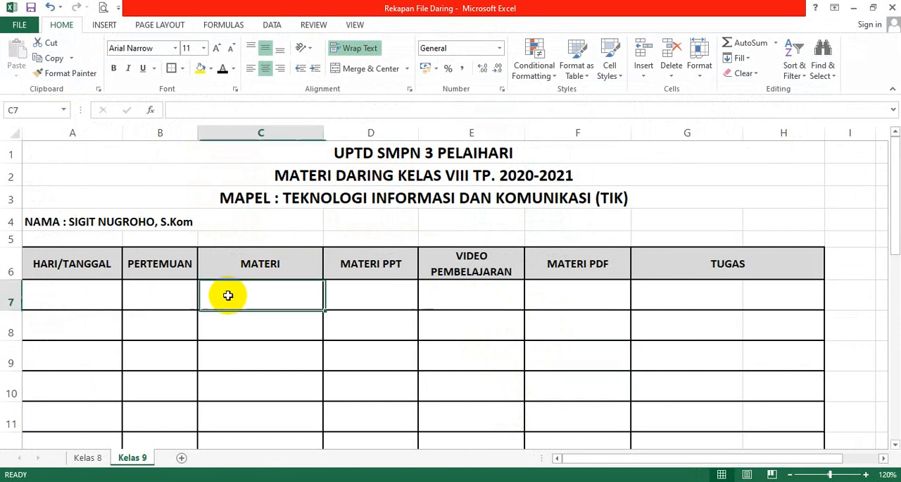
left_click(88, 459)
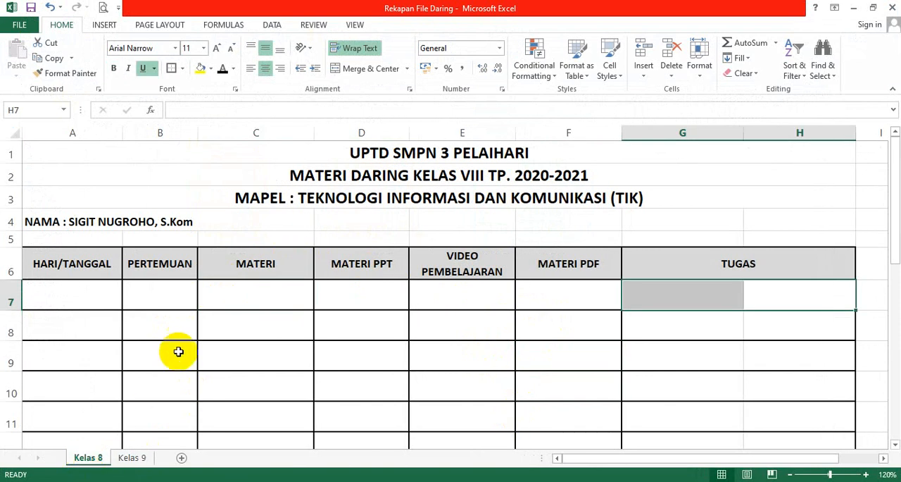
left_click(461, 343)
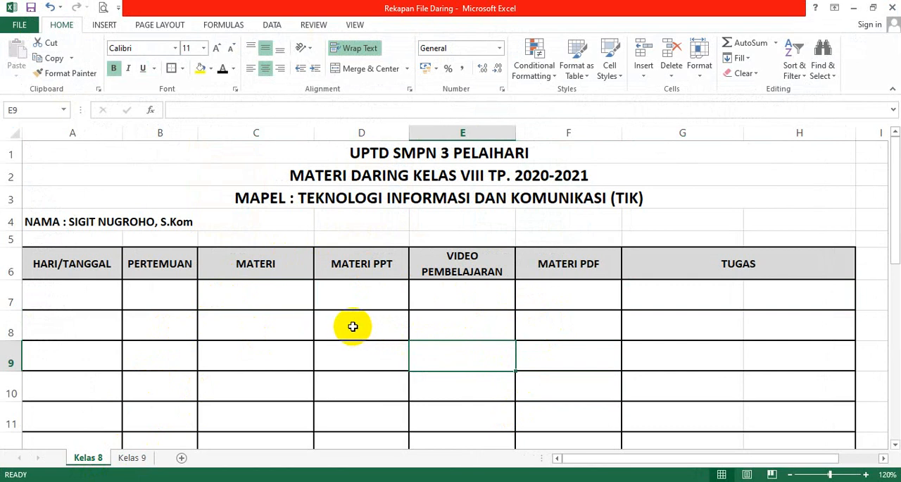
left_click(411, 294)
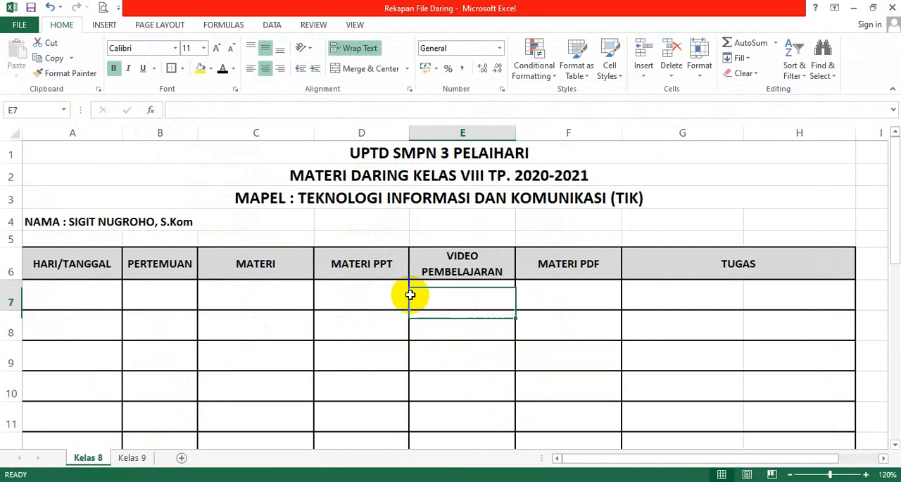
left_click(379, 299)
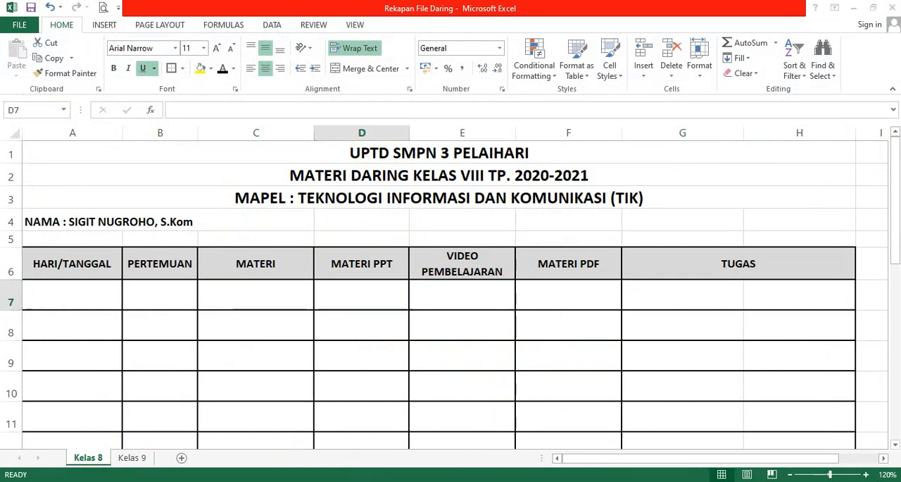
key("alt+Tab")
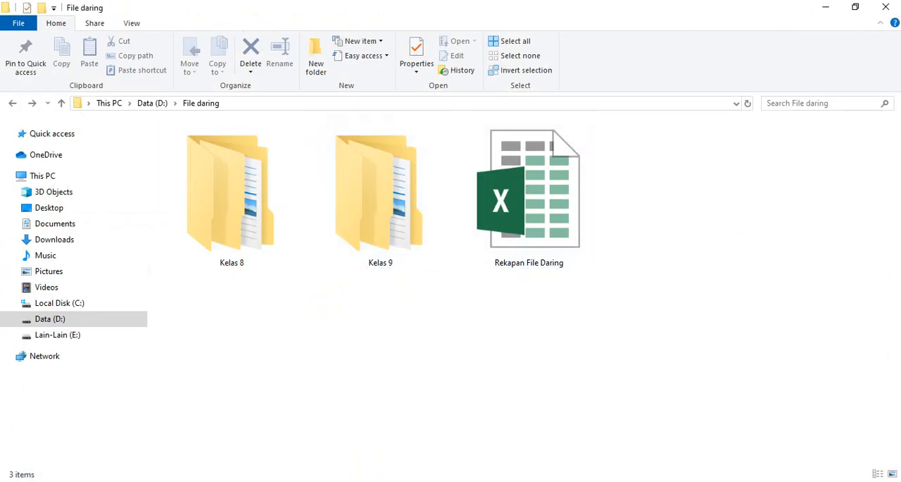
key("alt+Tab")
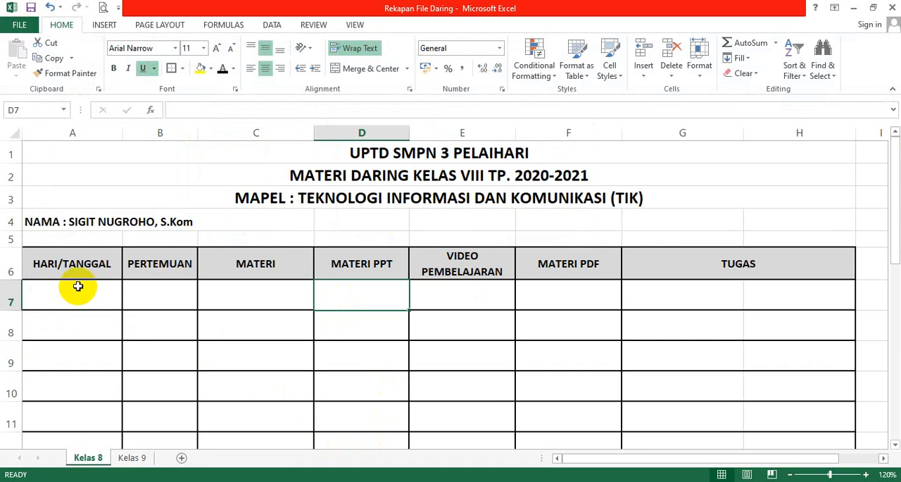
Examine the Kelas 8 table columns from PERTEMUAN through MATERI PDF in the first empty row.
left_click(164, 287)
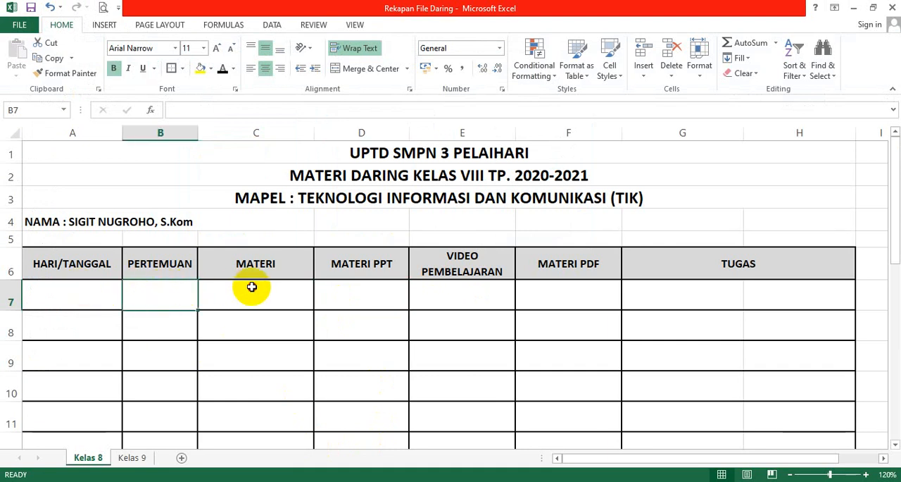
left_click(254, 286)
left_click(391, 282)
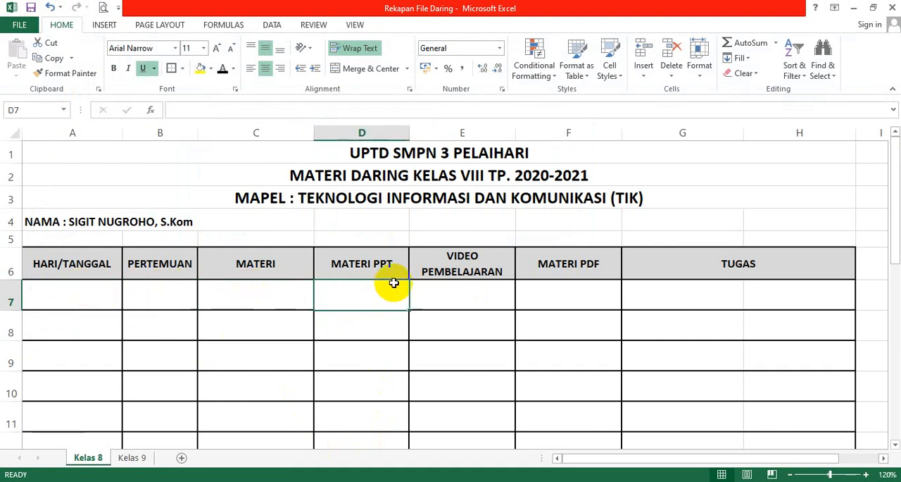
left_click(469, 288)
left_click(574, 284)
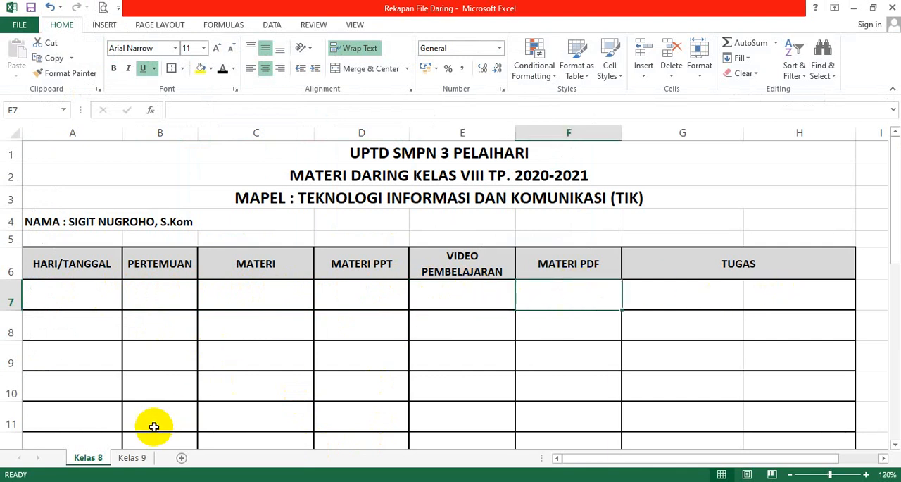
On the Kelas 9 sheet, enter the date "Sabtu, 23 Juli 2020" in A7 and meeting number 1 in B7.
left_click(129, 457)
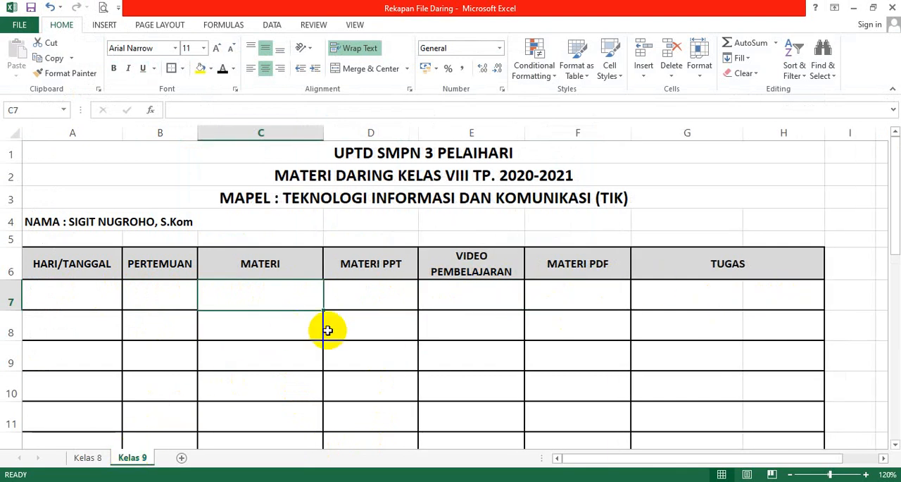
left_click(70, 291)
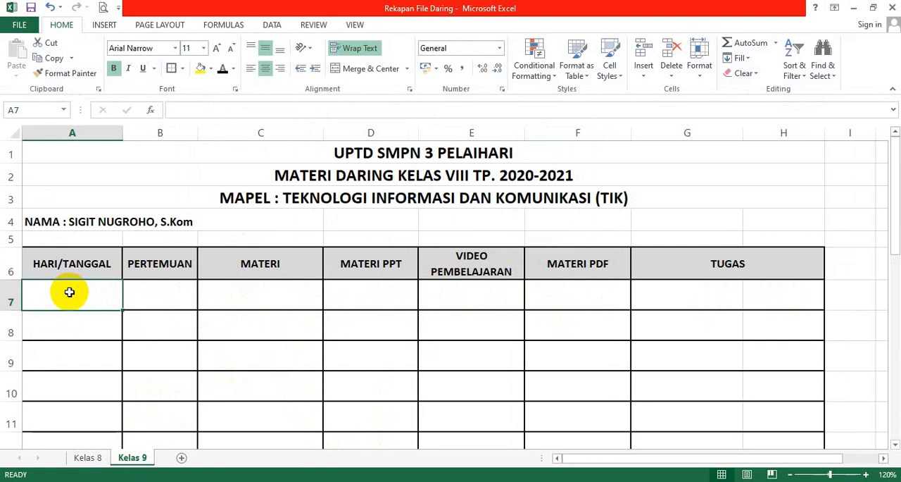
type("Sabtu, 23 Juli 20")
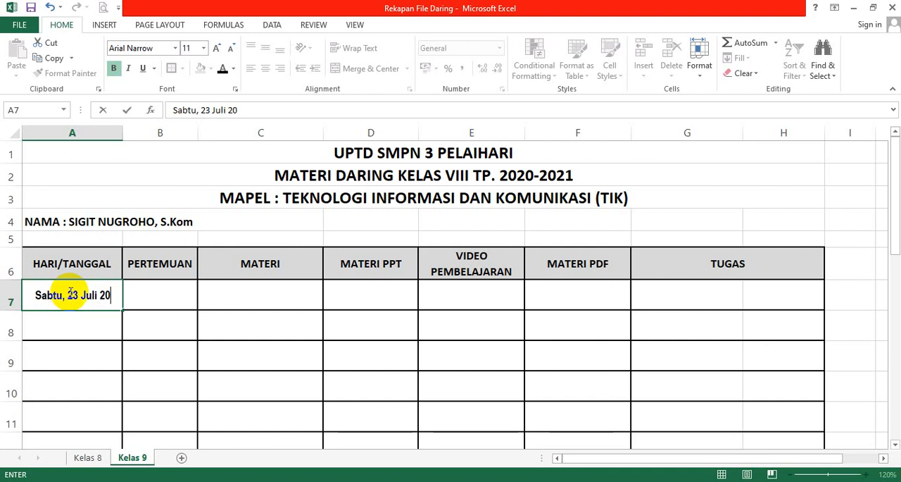
type("20")
left_click(175, 290)
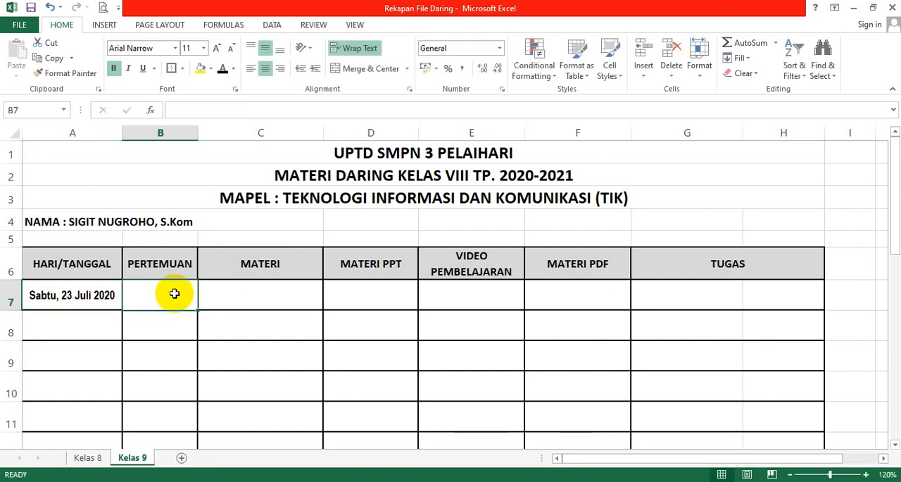
type("1")
Enter "Pengenalan Internet" as the MATERI topic in cell C7 of the Kelas 9 sheet.
left_click(228, 294)
scroll(147, 317, "up", 7, "ctrl")
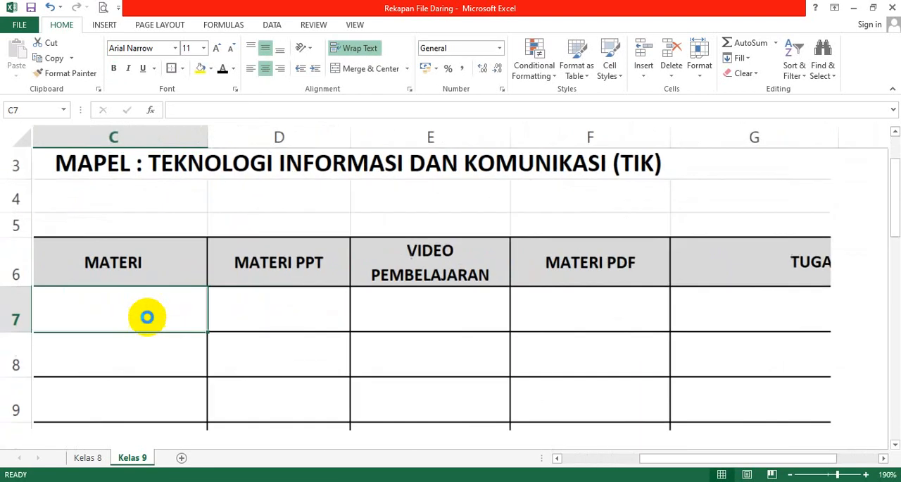
left_click(607, 459)
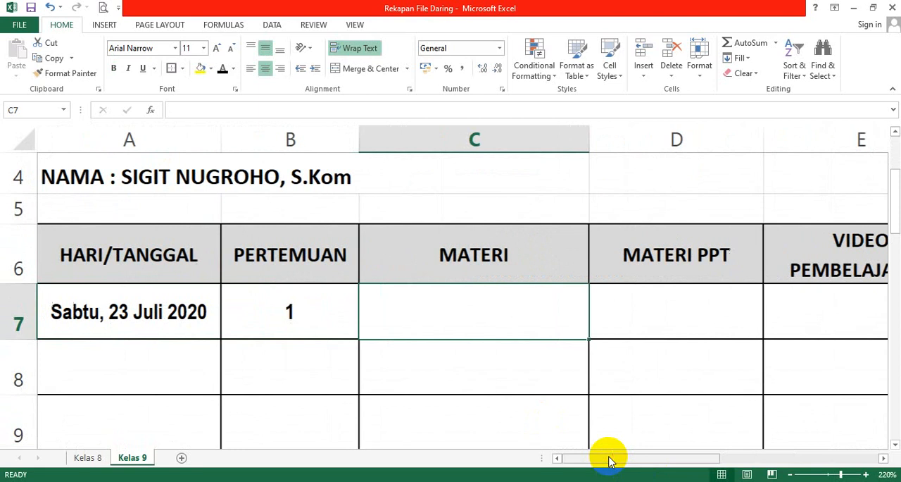
left_click(88, 308)
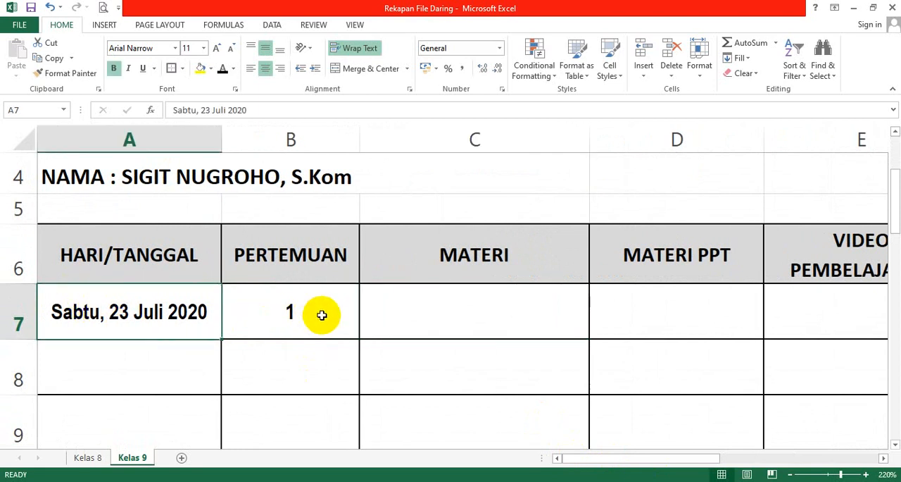
left_click(446, 311)
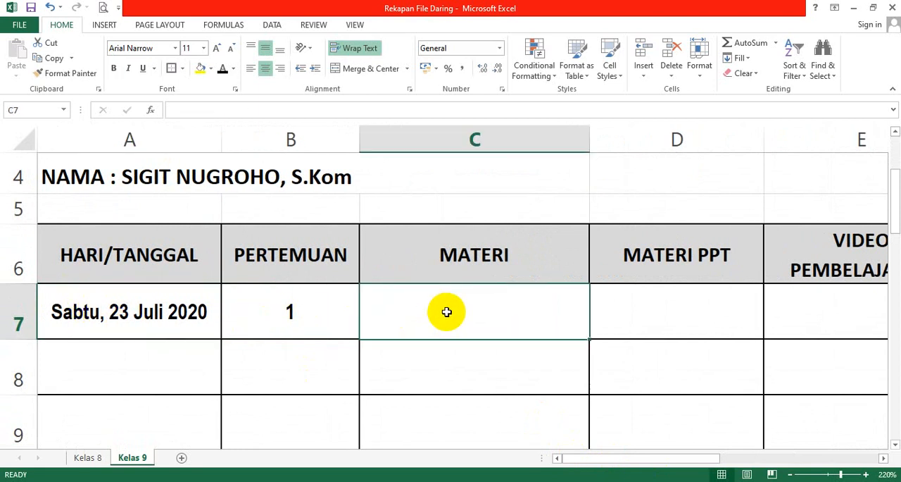
type("Pengenalan ")
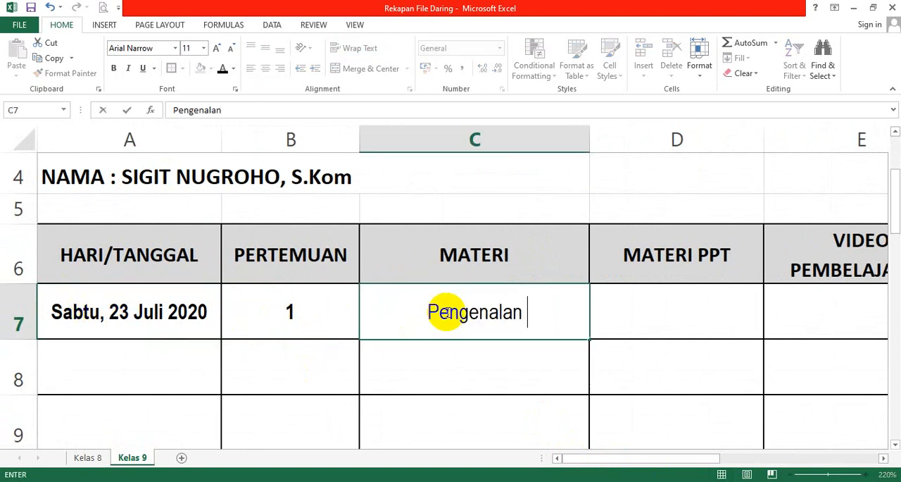
type("Internet")
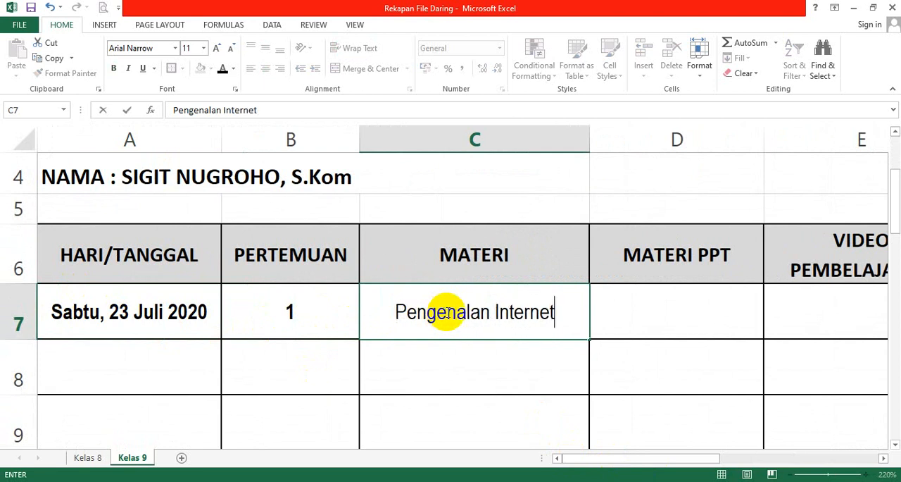
Begin inserting a hyperlink to an existing file in the MATERI PPT cell D7, looking in the File daring folder.
left_click(637, 322)
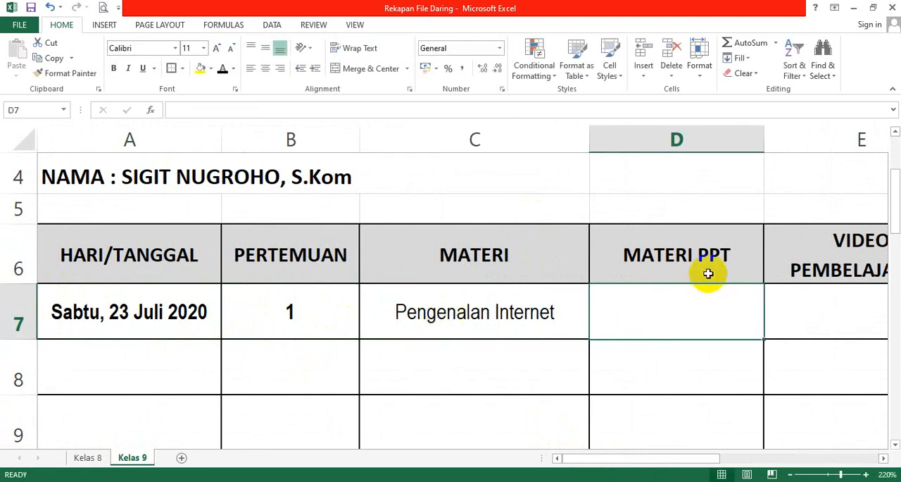
right_click(650, 321)
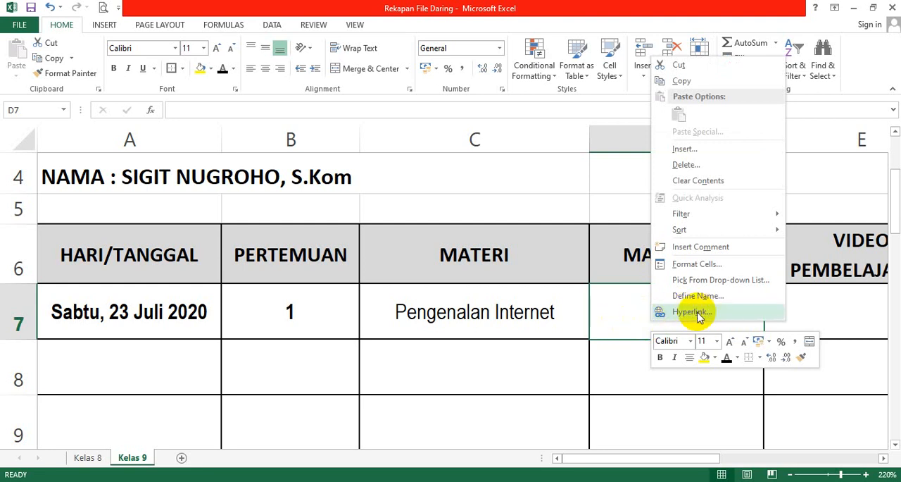
left_click(609, 316)
right_click(641, 315)
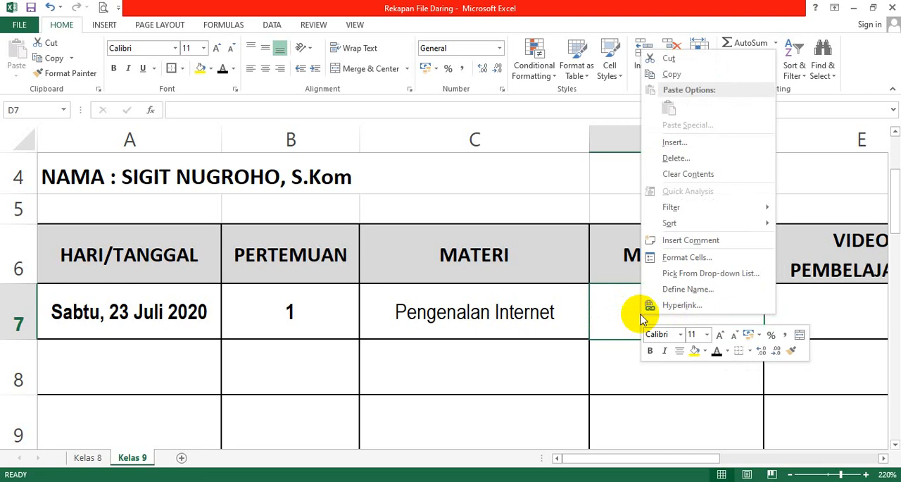
left_click(687, 306)
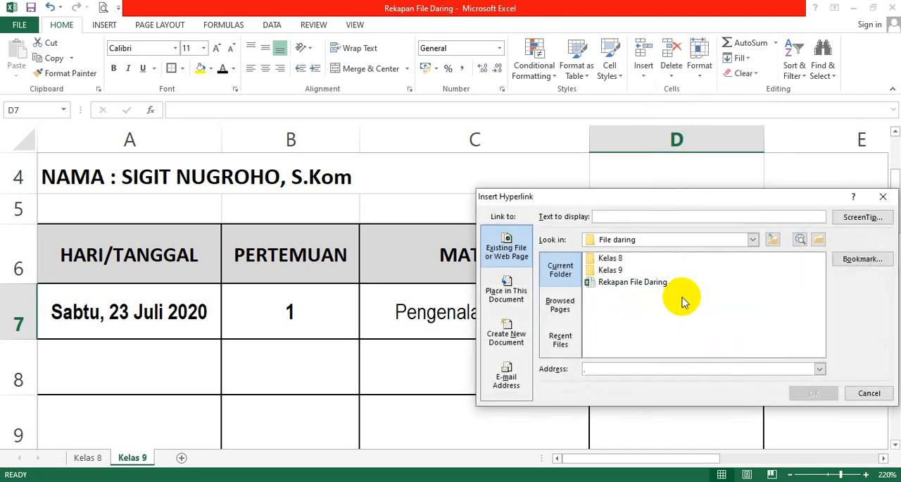
left_click(635, 241)
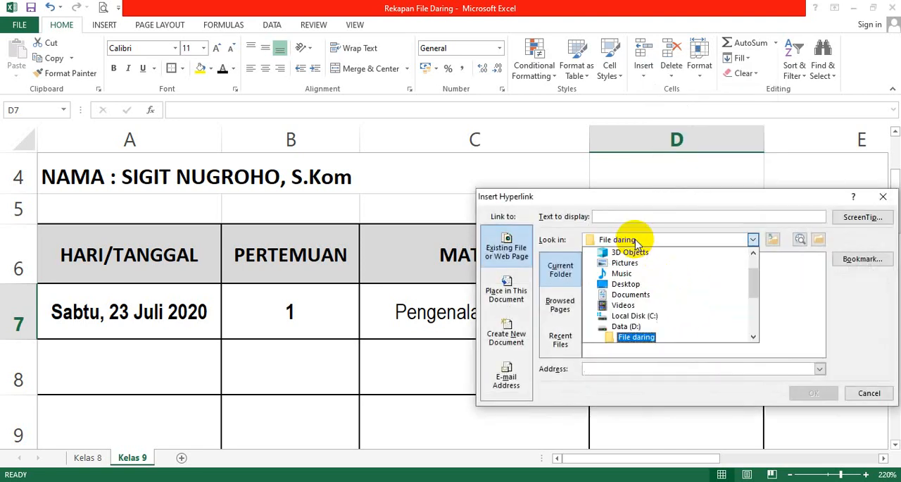
left_click(626, 337)
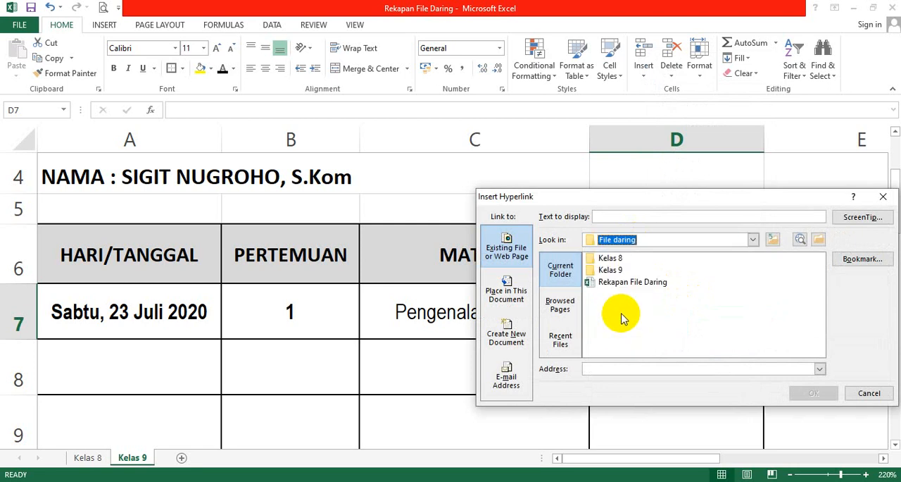
Link D7 to the file Materi 1 Kelas 9 ppt in Kelas 9\Pertemuan 1 and wrap the cell's text.
left_click(609, 258)
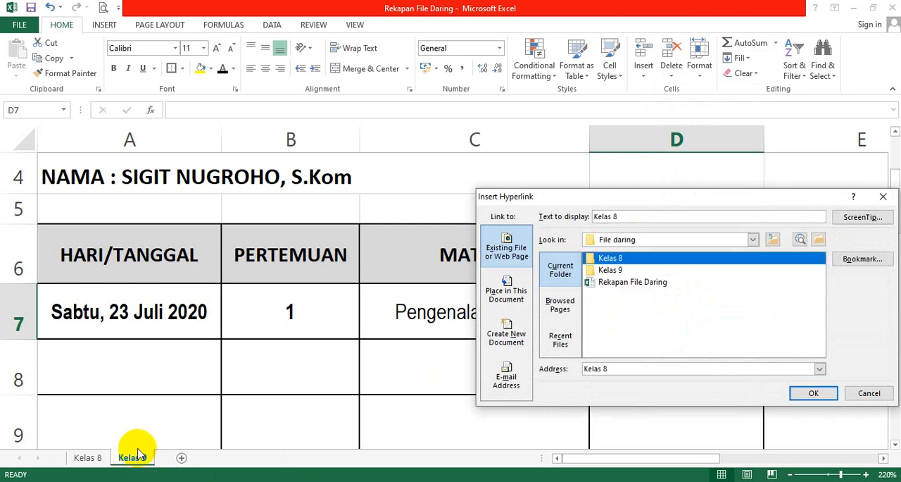
double_click(605, 271)
left_click_drag(595, 207, 244, 192)
left_click(227, 269)
double_click(226, 270)
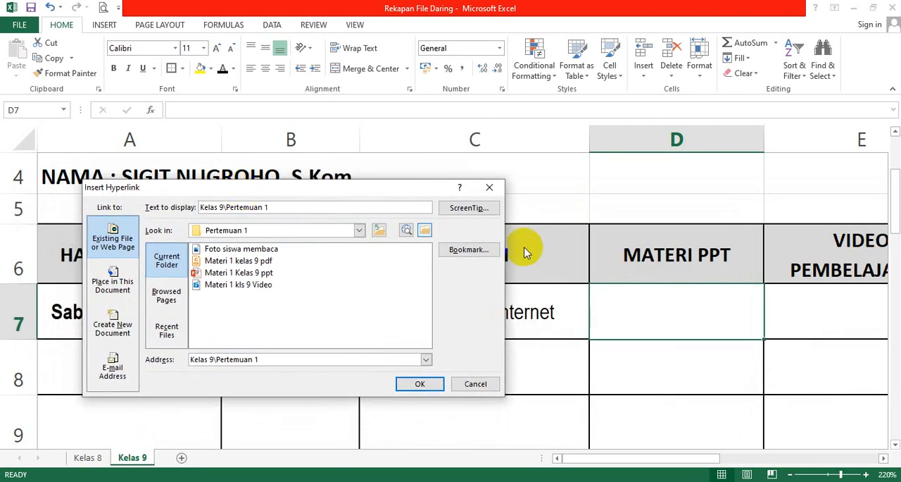
left_click(256, 274)
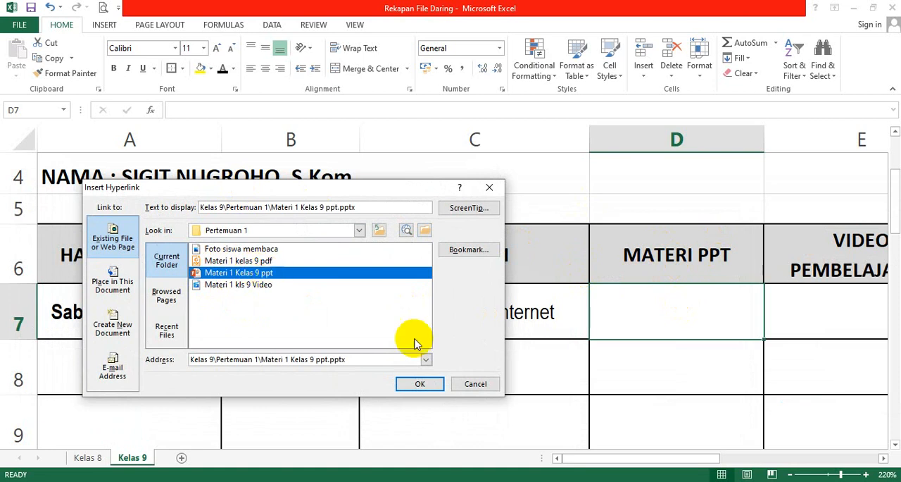
left_click(421, 382)
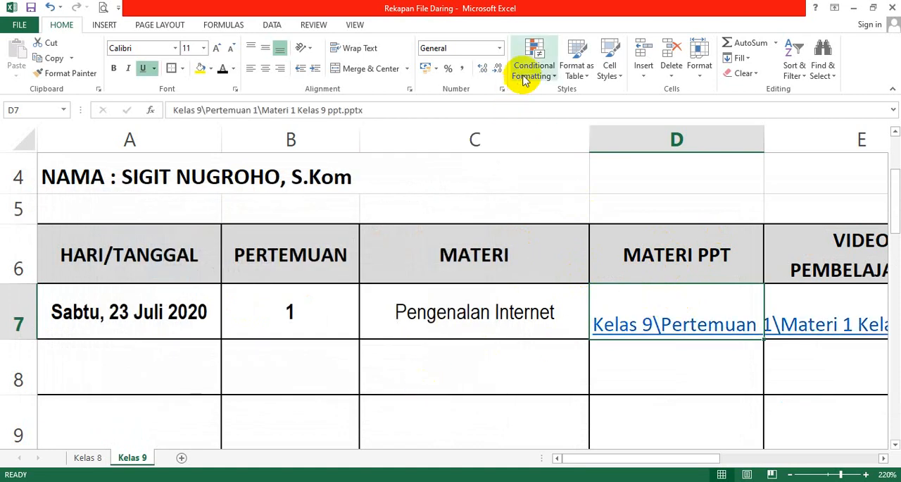
left_click(354, 48)
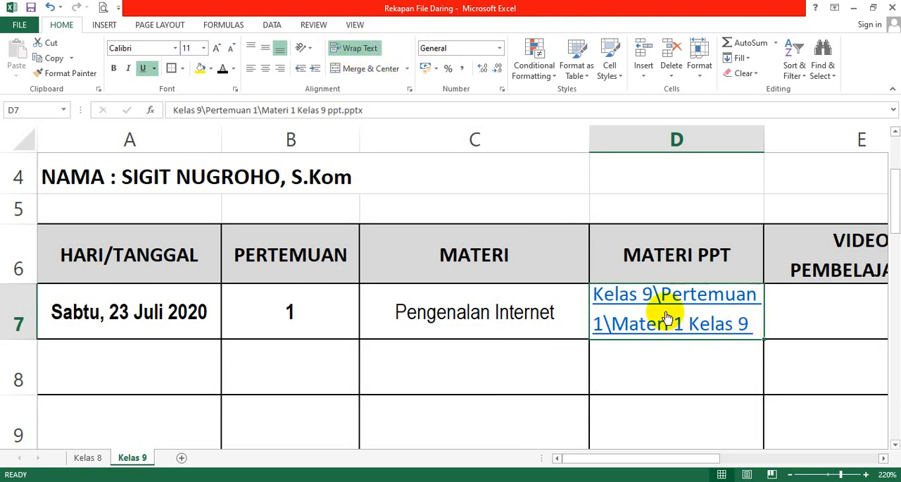
Link the VIDEO PEMBELAJARAN cell E7 to the file Materi 1 kls 9 Video in Kelas 9\Pertemuan 1, with its text wrapped and centred.
left_click_drag(616, 456, 699, 459)
left_click(527, 315)
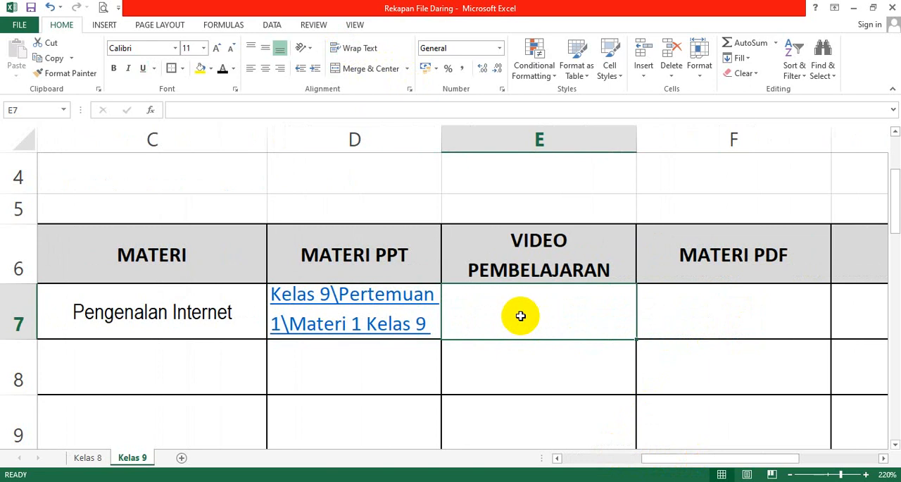
right_click(520, 316)
left_click(560, 308)
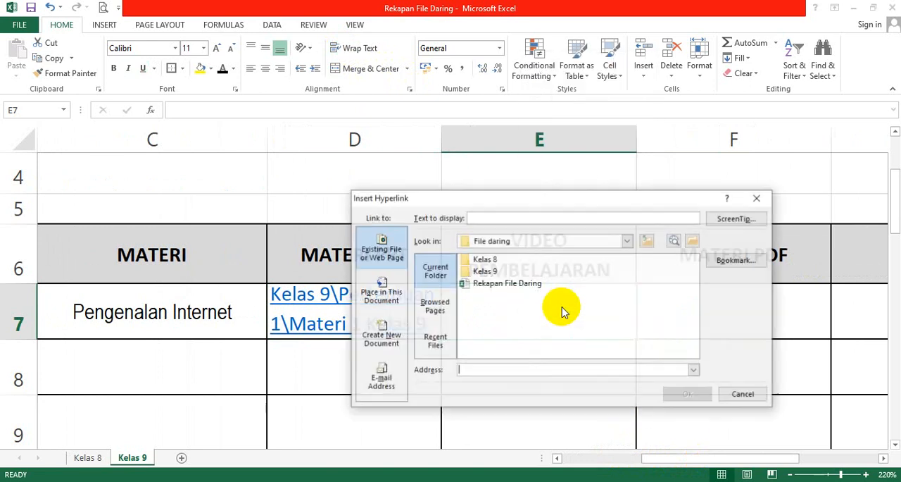
left_click(491, 273)
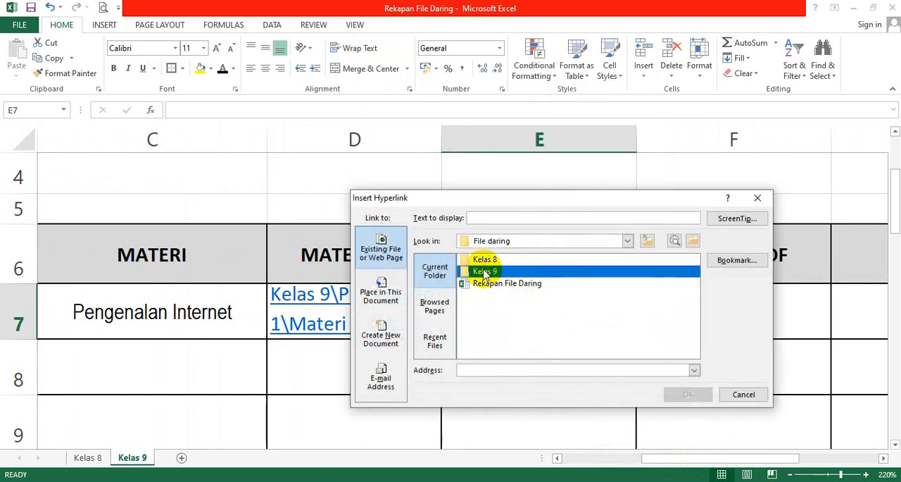
double_click(494, 273)
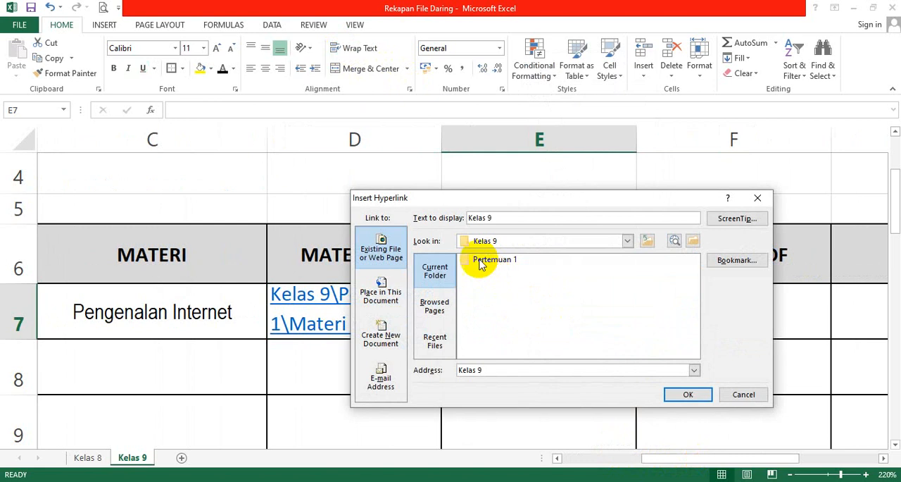
left_click(477, 260)
double_click(483, 261)
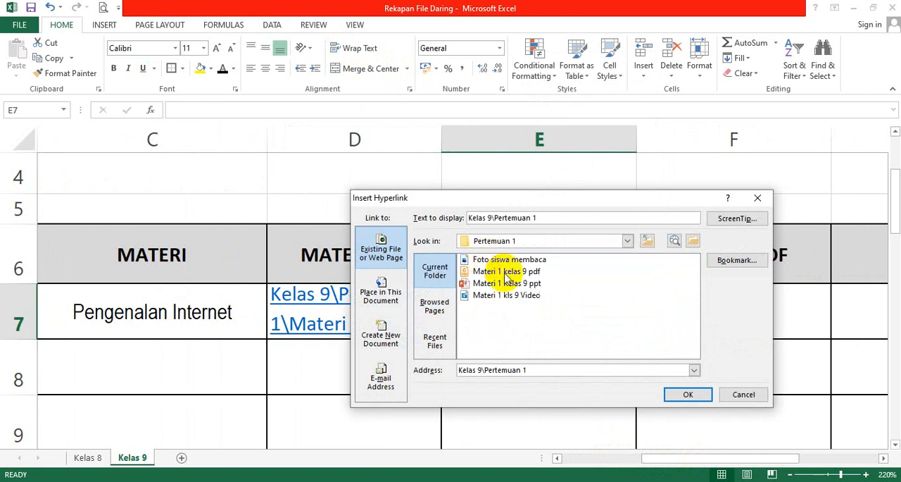
left_click_drag(503, 207, 175, 161)
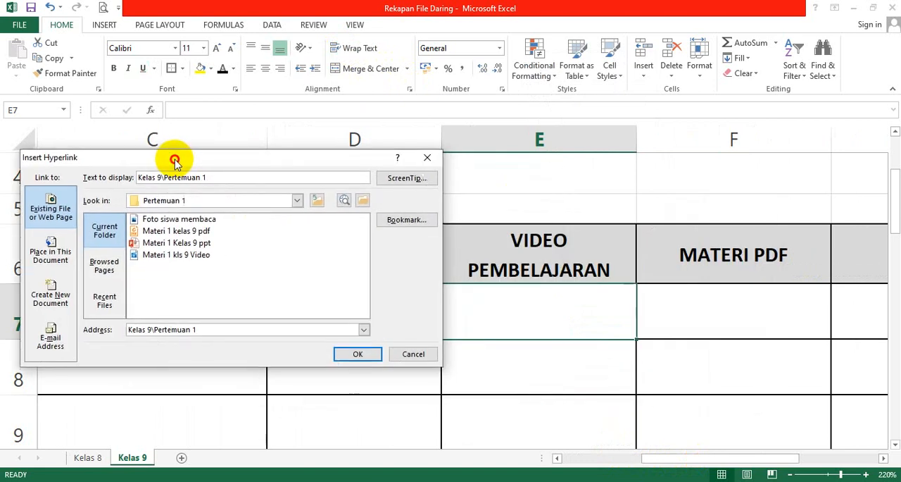
left_click(187, 259)
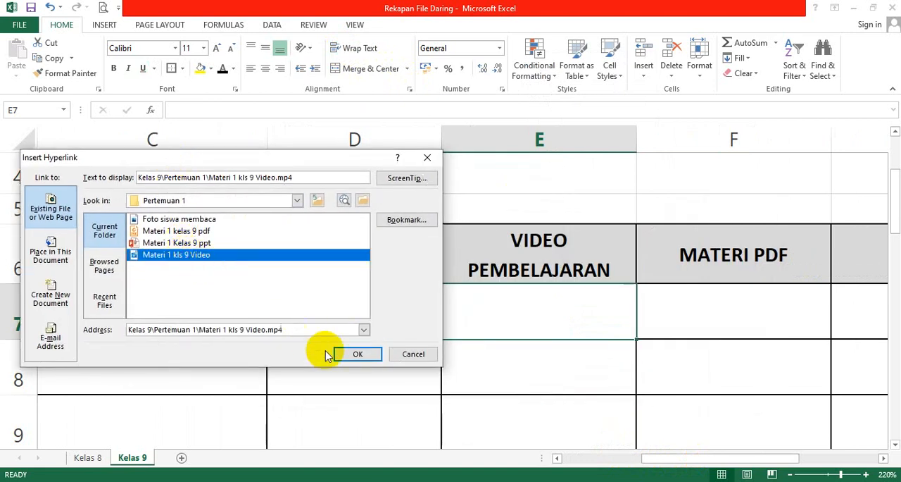
left_click(348, 353)
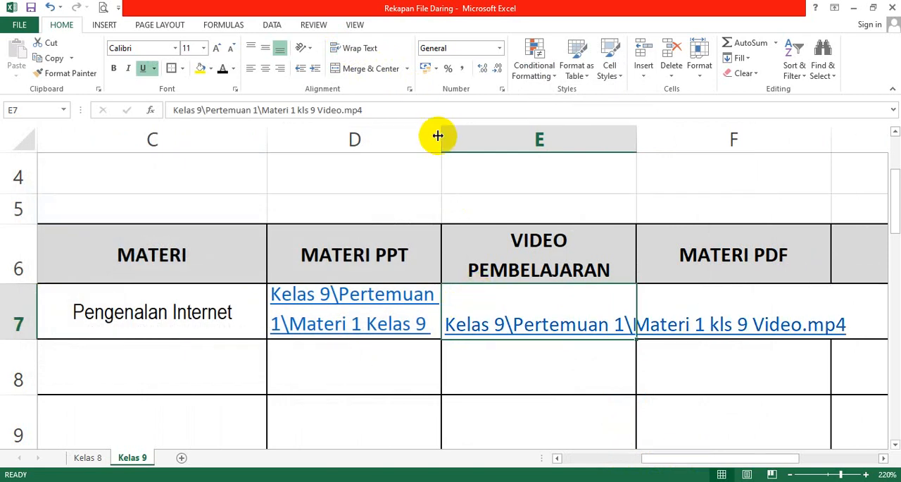
left_click(347, 49)
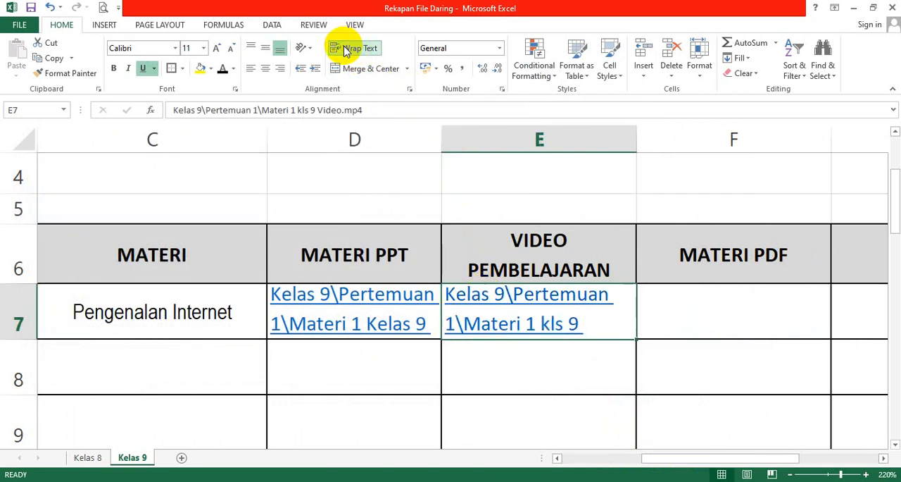
left_click(266, 70)
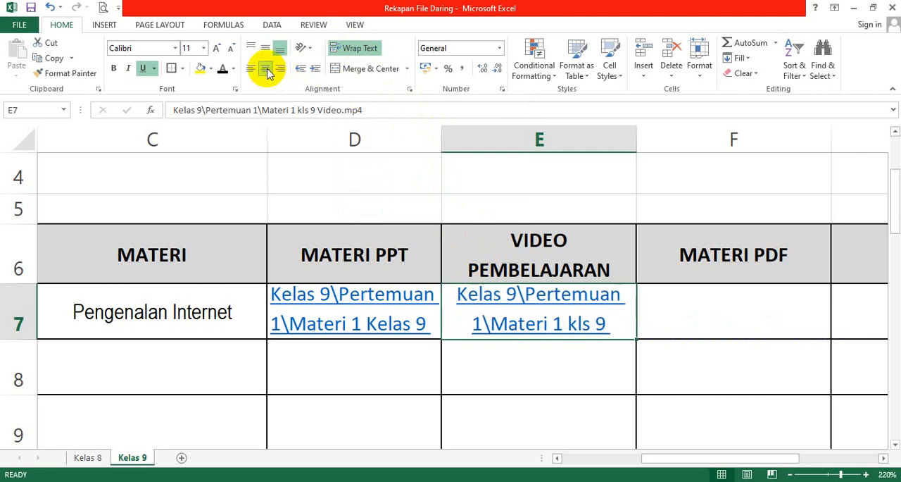
Link the MATERI PDF cell F7 to the file Materi 1 kelas 9 pdf in Kelas 9\Pertemuan 1, with its text wrapped and centred.
left_click(706, 297)
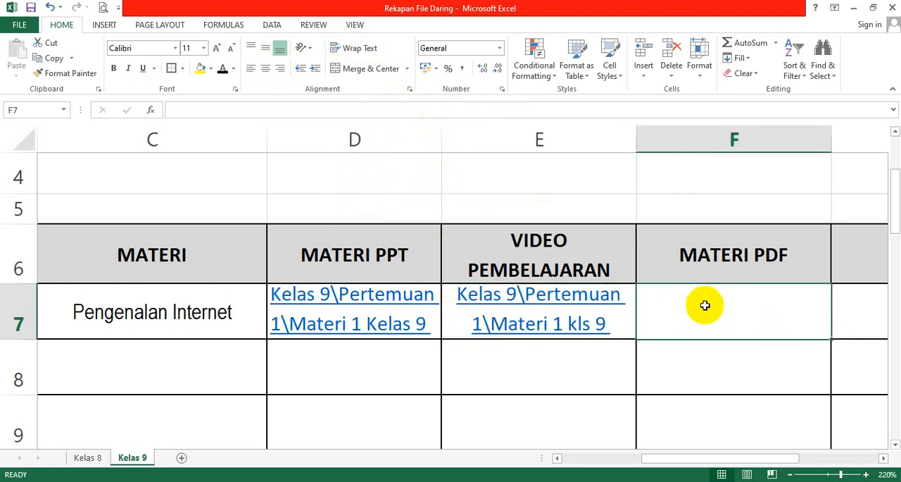
right_click(695, 316)
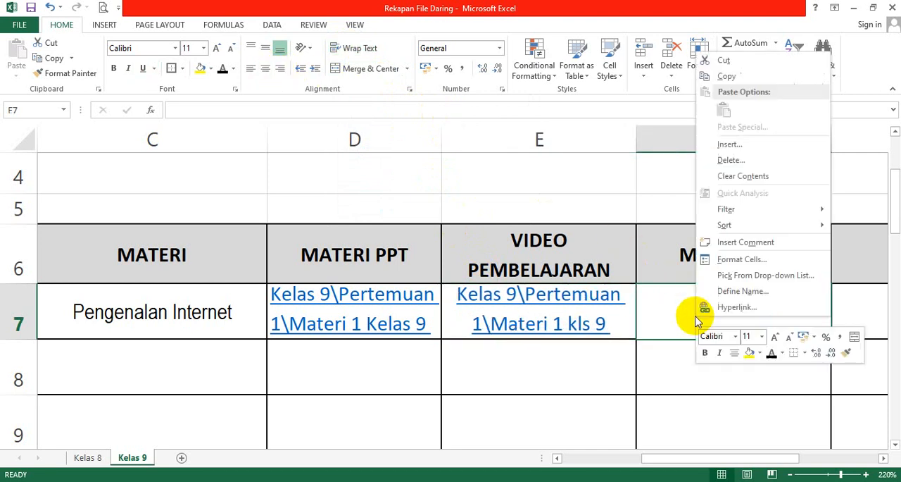
left_click(763, 311)
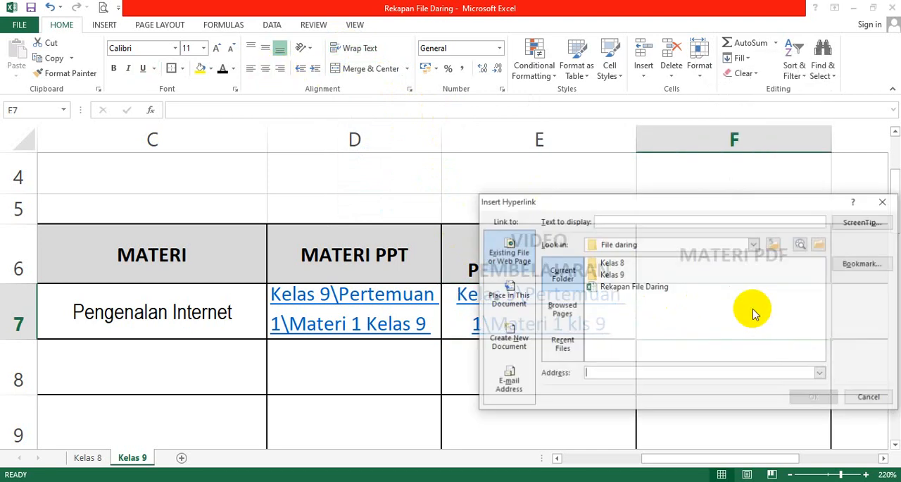
double_click(610, 274)
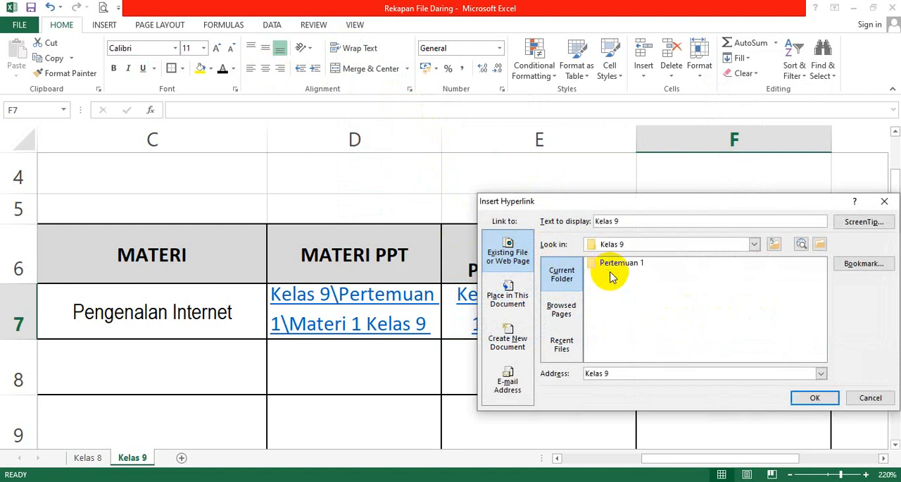
double_click(612, 273)
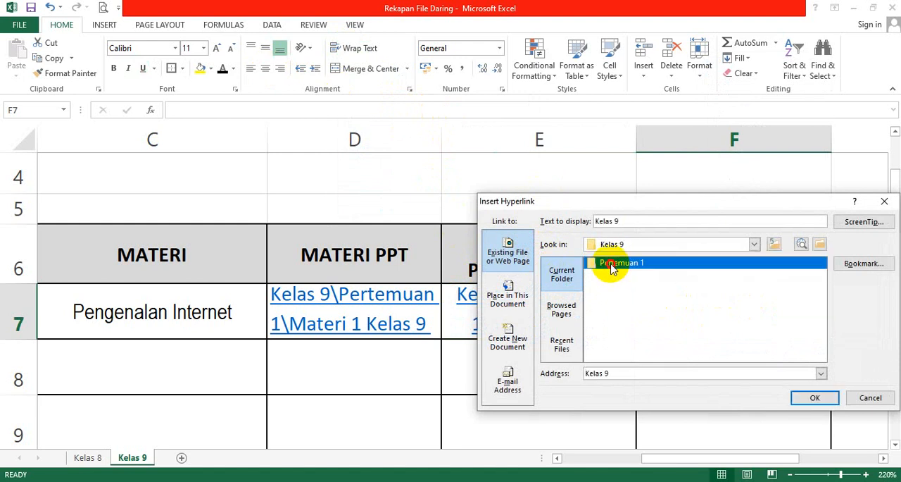
left_click(633, 275)
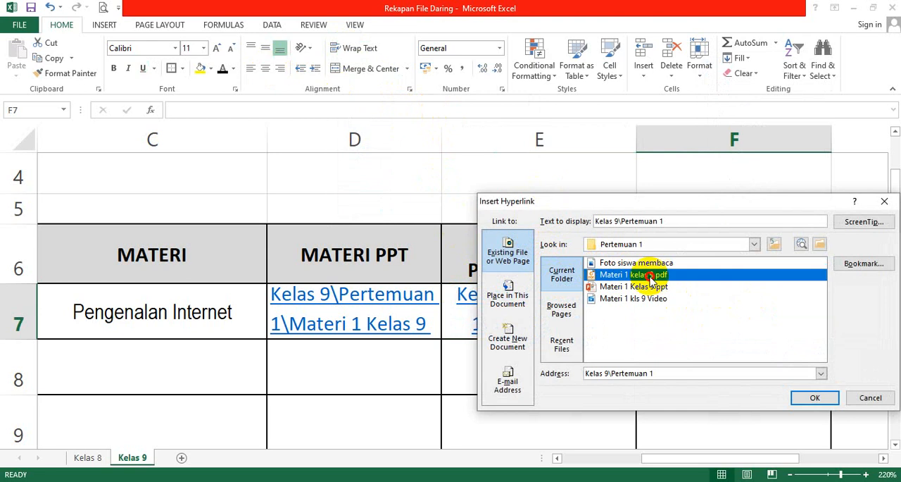
left_click(815, 397)
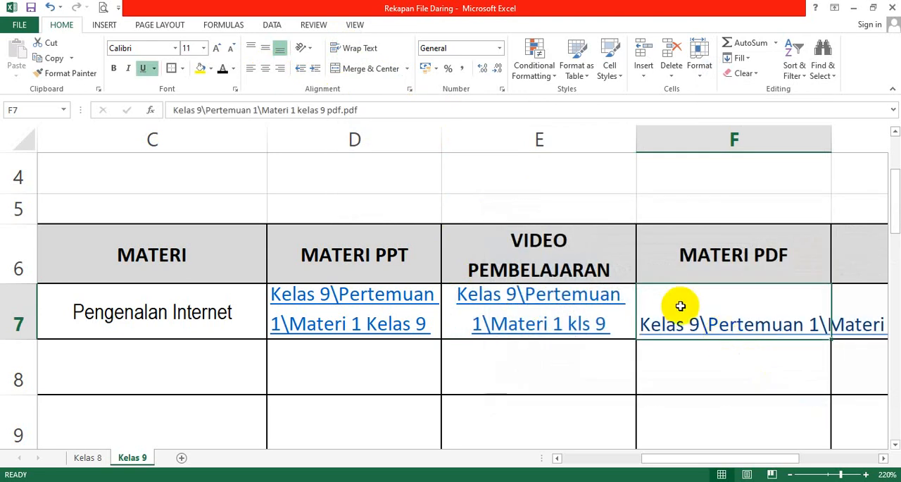
left_click(351, 50)
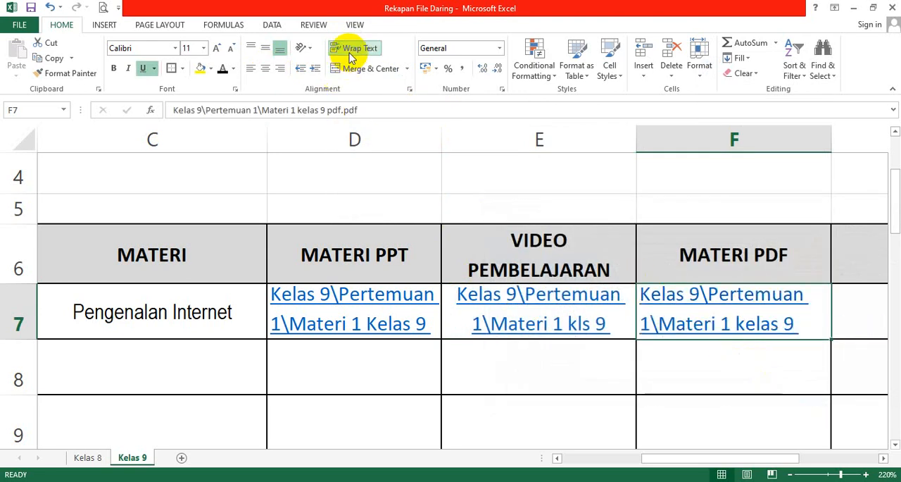
left_click(265, 70)
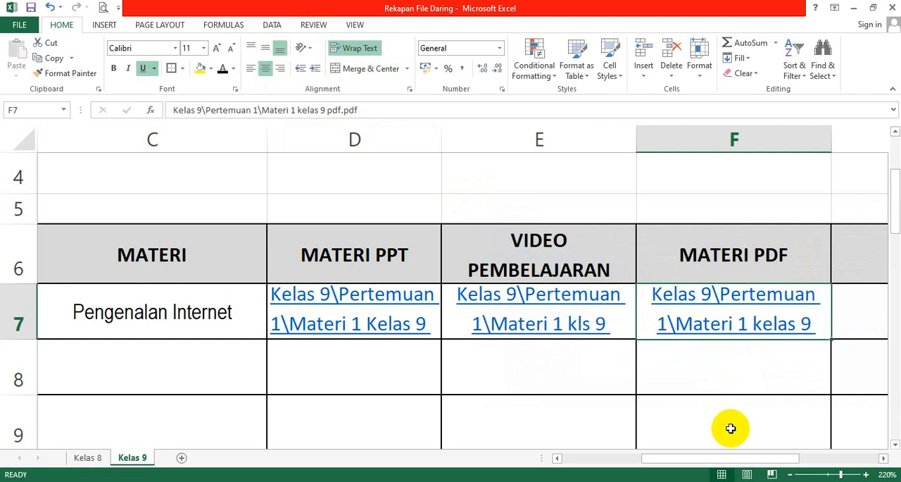
Enter "Siswa Memperhatikan video dan membaca materi" as the task description in the TUGAS cell G7.
left_click_drag(727, 458, 767, 423)
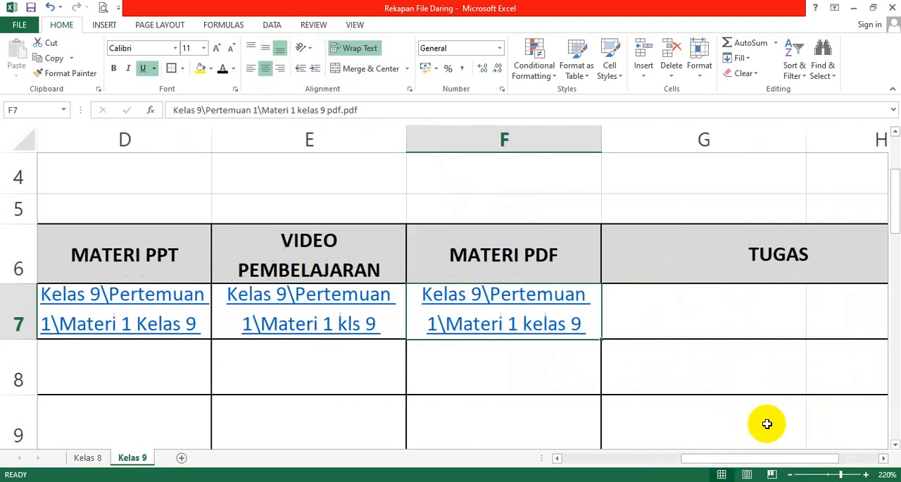
left_click(693, 315)
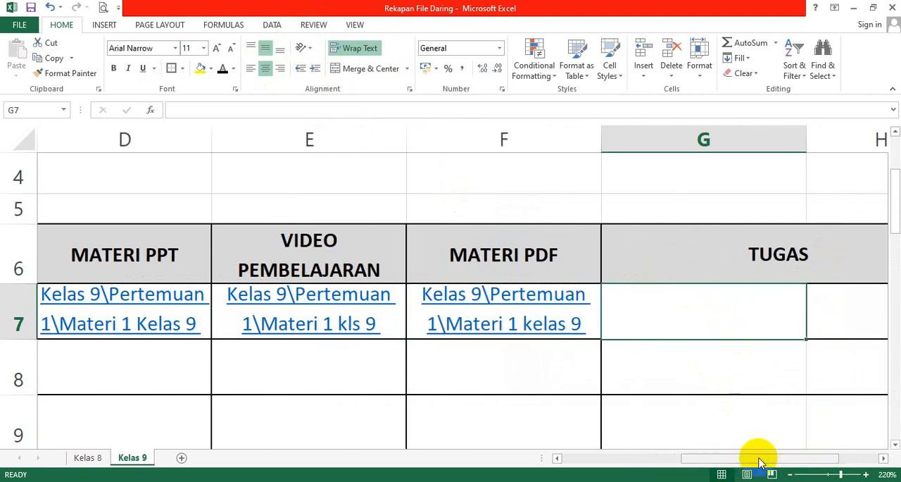
left_click_drag(756, 458, 788, 463)
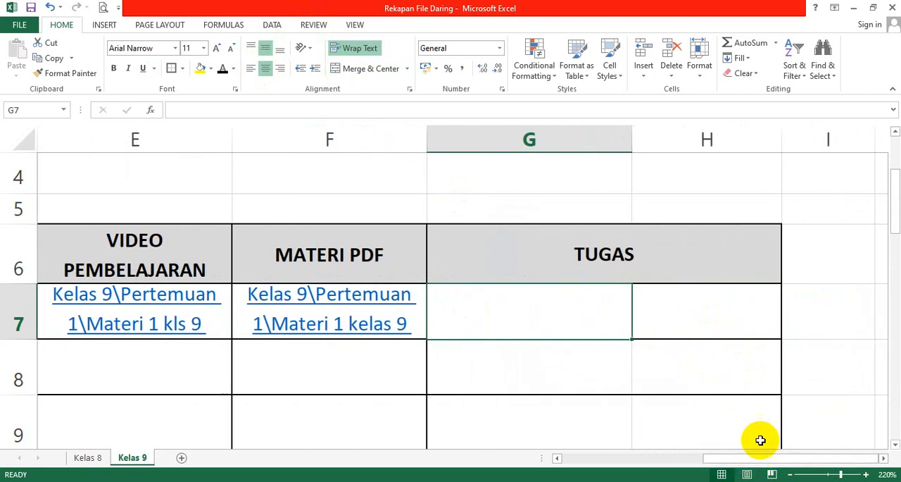
left_click(676, 306)
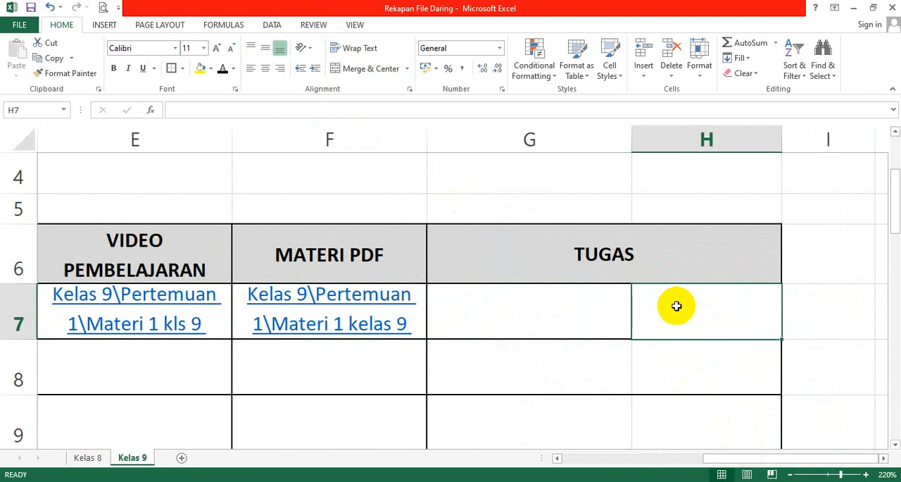
left_click(593, 305)
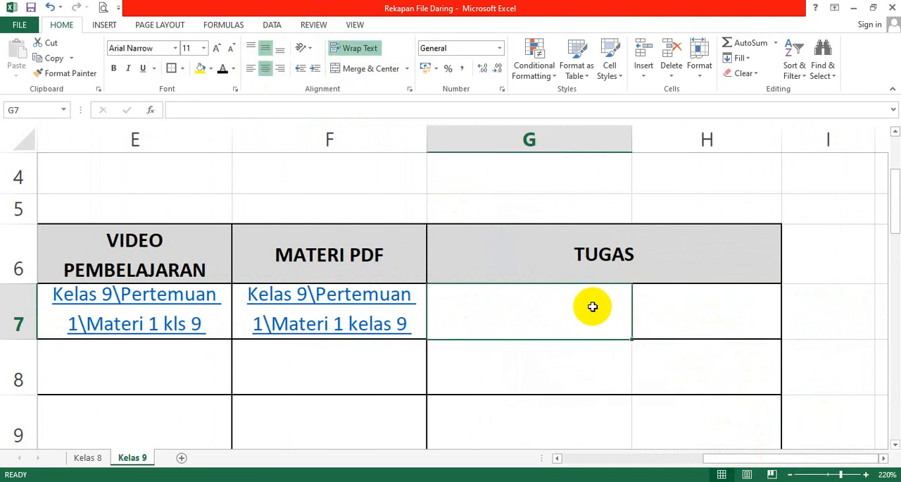
type("S")
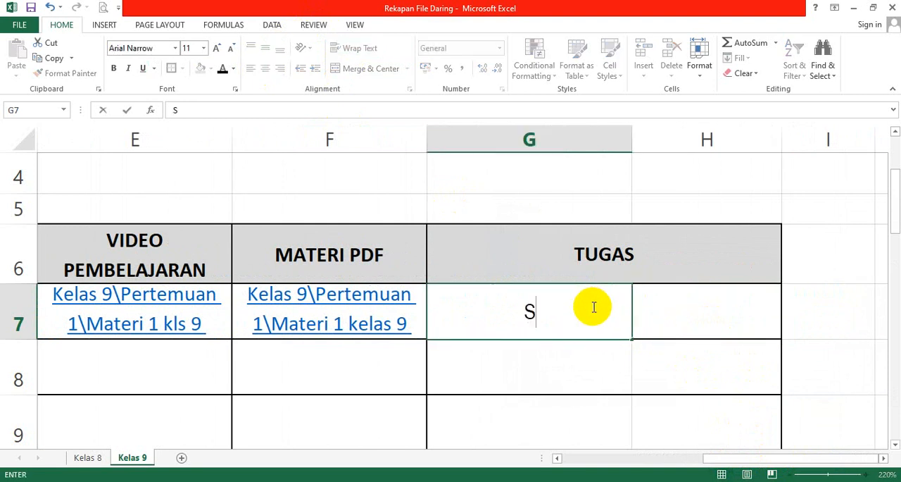
type("iswa Memper")
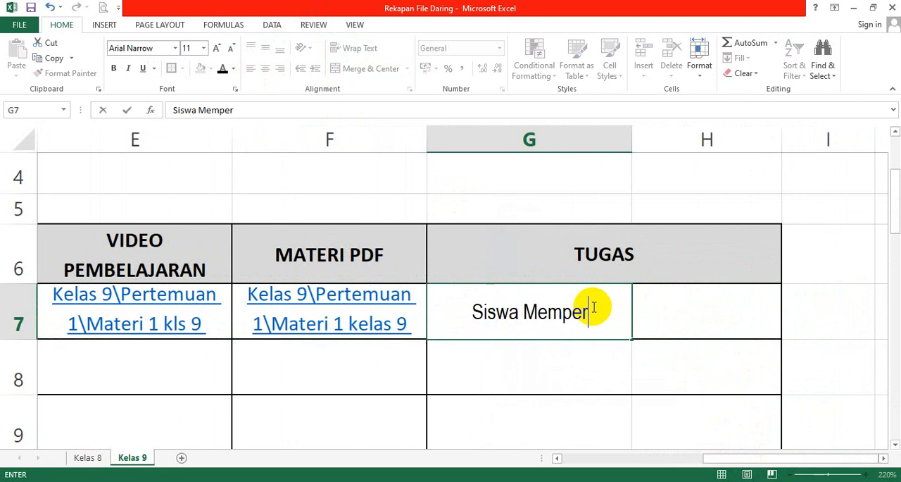
type("hatikan vide")
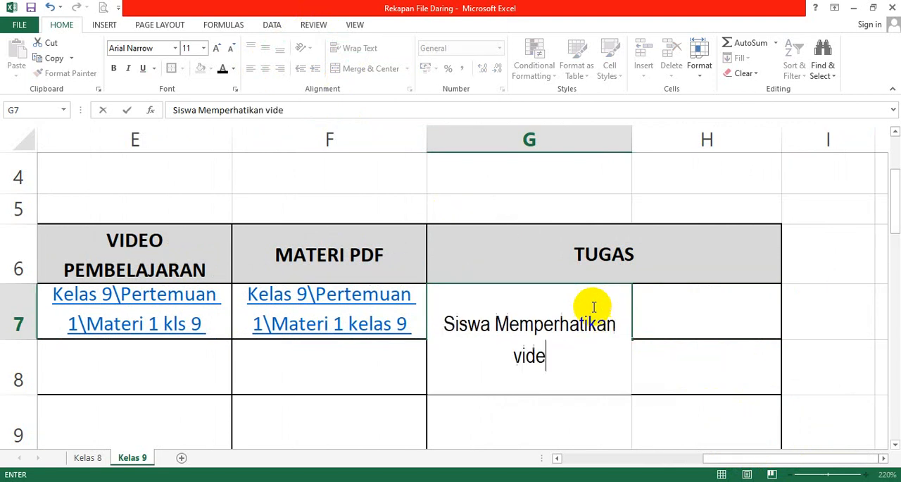
type("o dan memba")
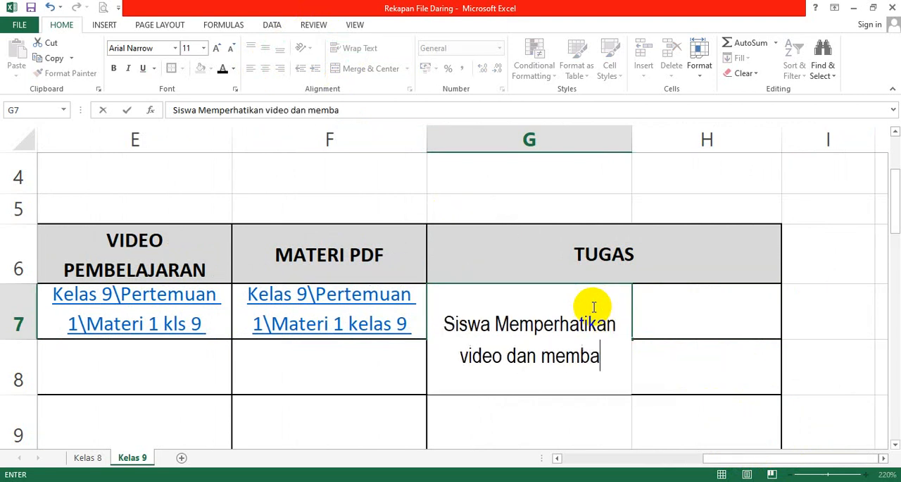
type("ca materi")
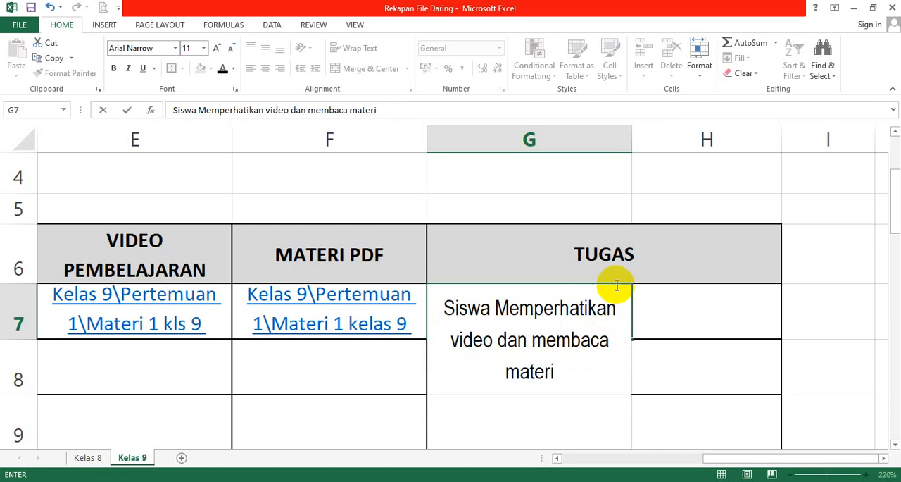
left_click(692, 317)
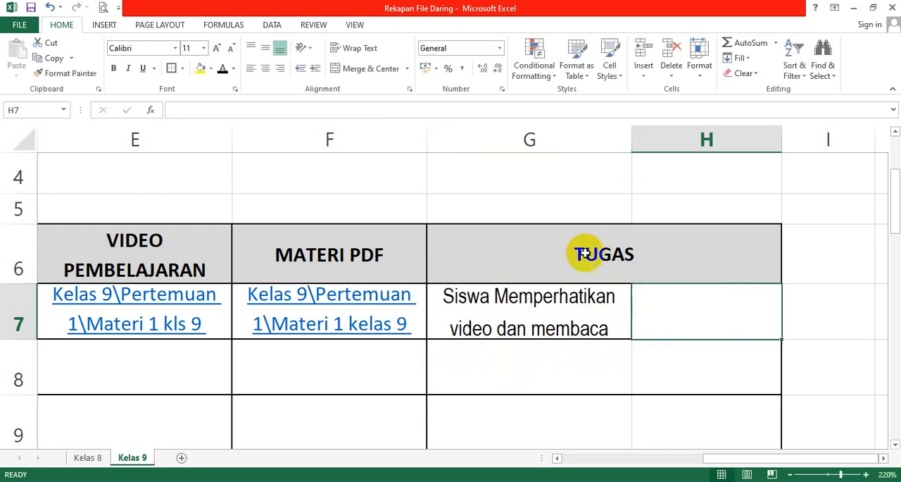
Widen column G slightly so the full task description in G7 fits on two lines.
left_click(583, 298)
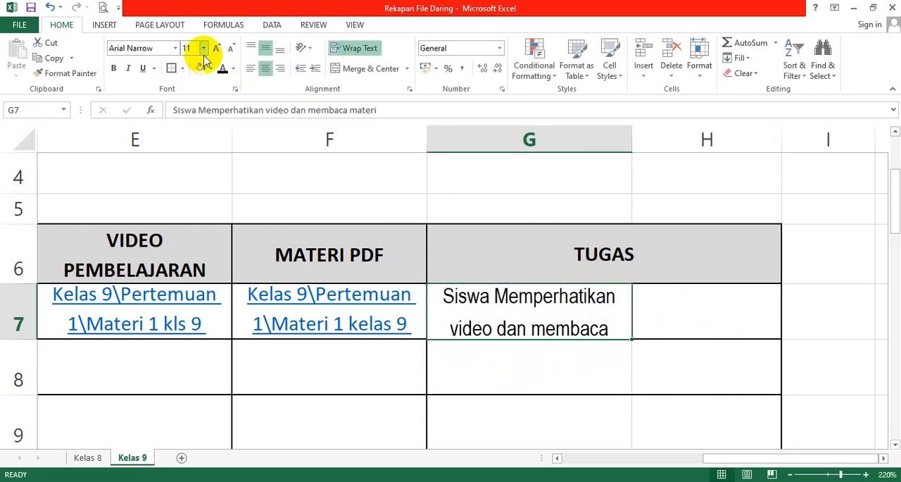
left_click_drag(636, 140, 663, 149)
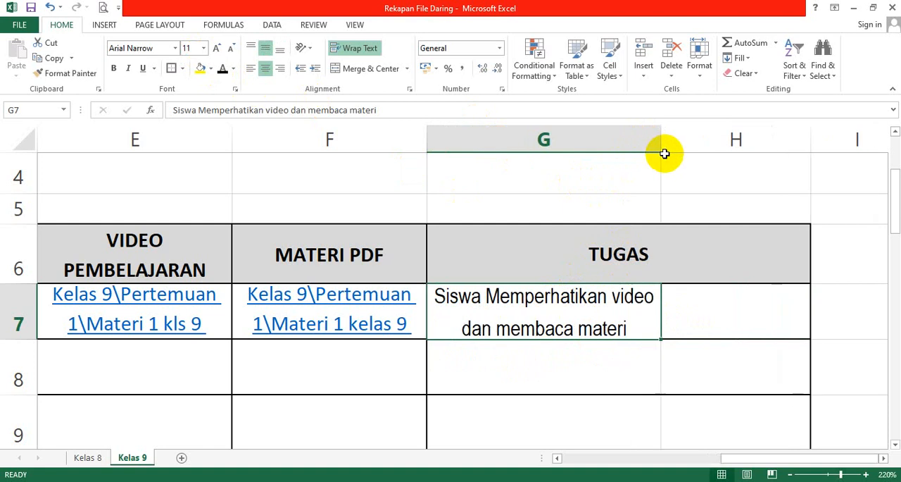
left_click(706, 324)
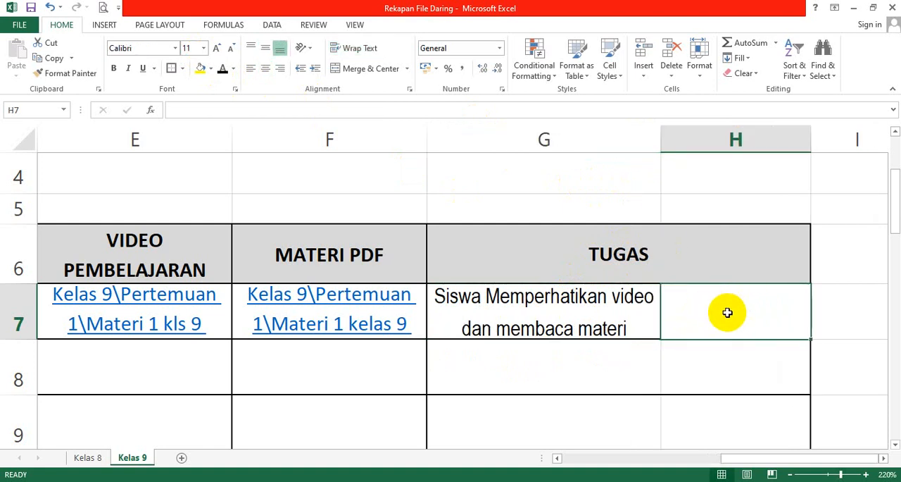
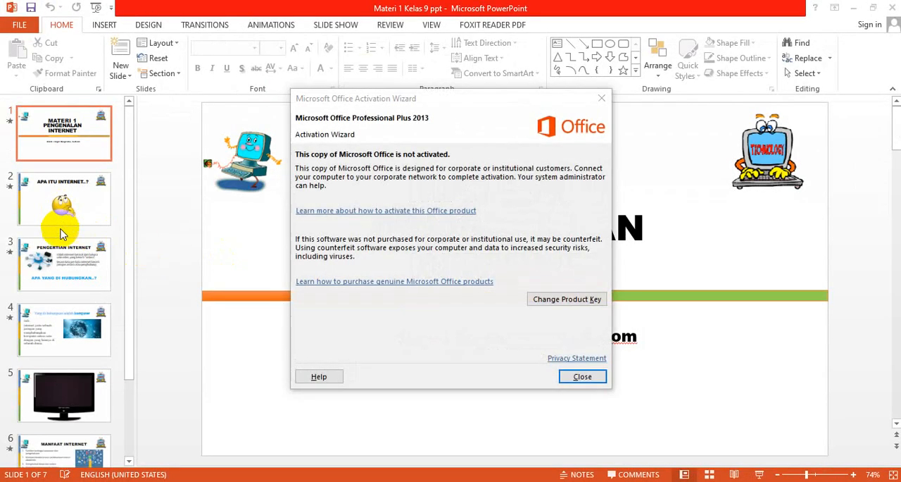
Dismiss the activation notice, look through slides 2 to 4 of Materi 1 Kelas 9 ppt, and close the presentation.
left_click(567, 376)
left_click(61, 225)
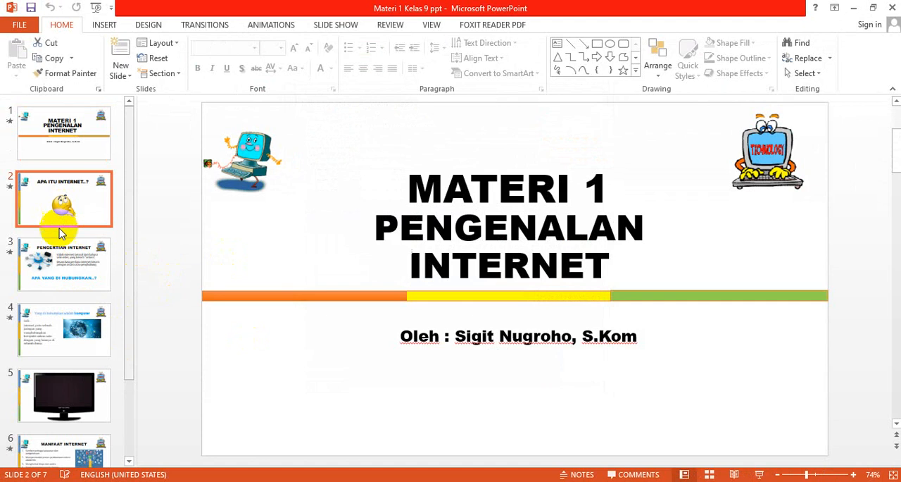
left_click(56, 281)
left_click(56, 332)
scroll(60, 375, "down", 2)
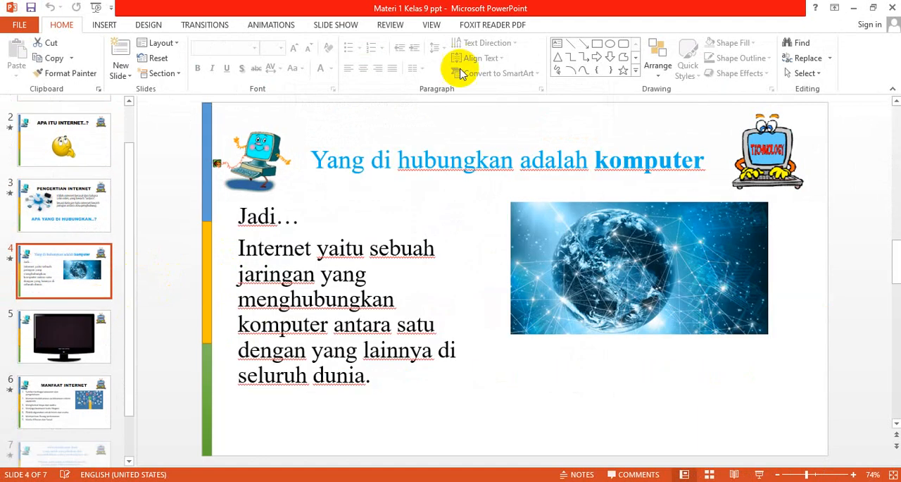
left_click(893, 7)
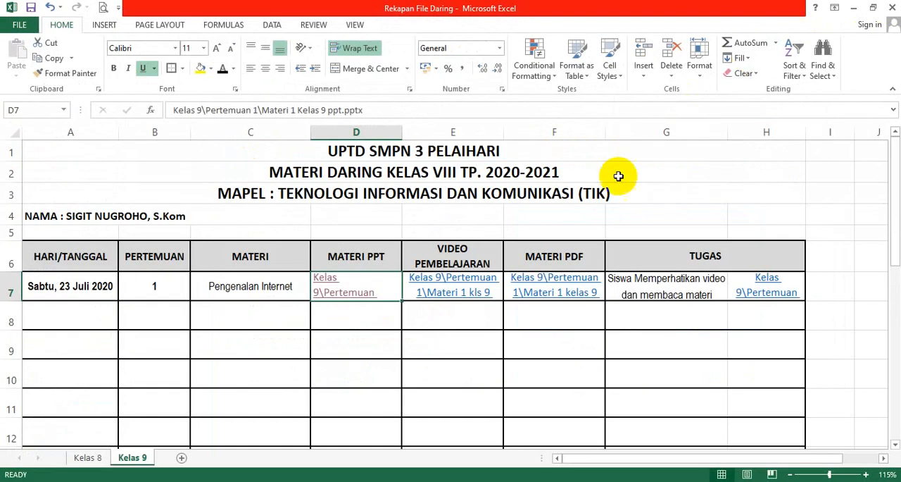
Open the linked video in cell E7, accepting the security prompt, and skip ahead to about 37 seconds before pausing it.
left_click(481, 283)
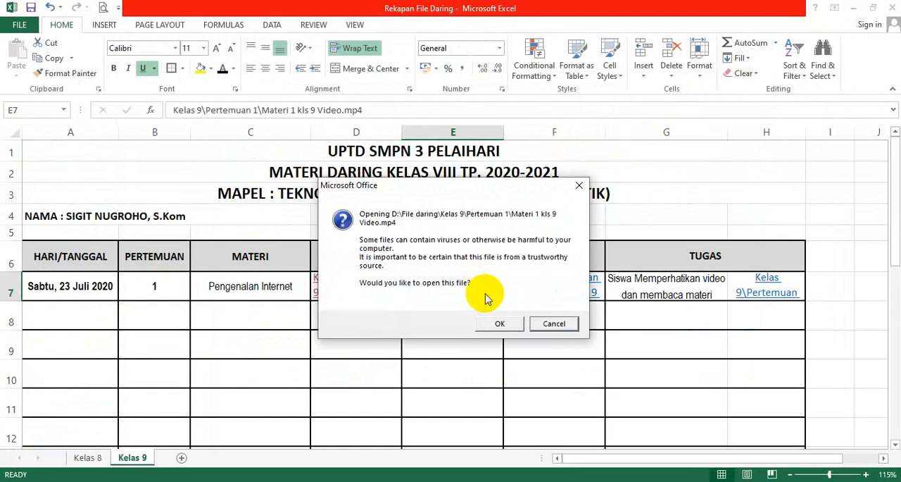
left_click(497, 324)
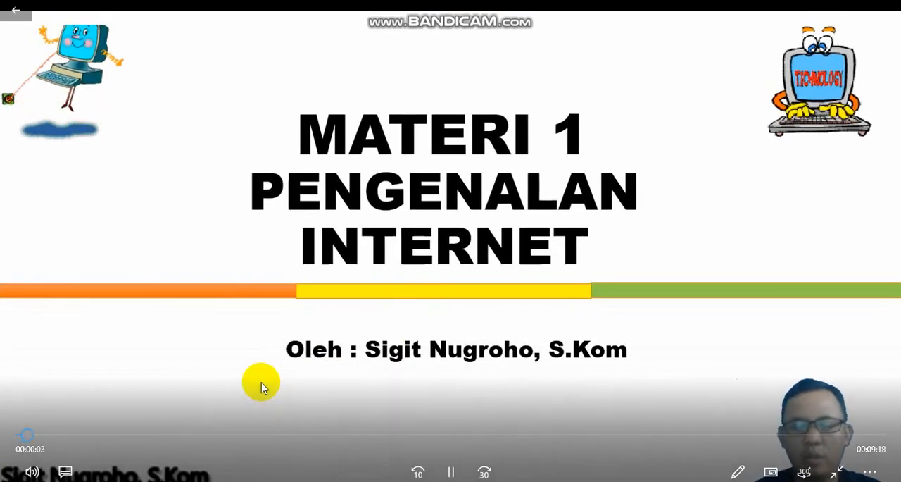
left_click(77, 433)
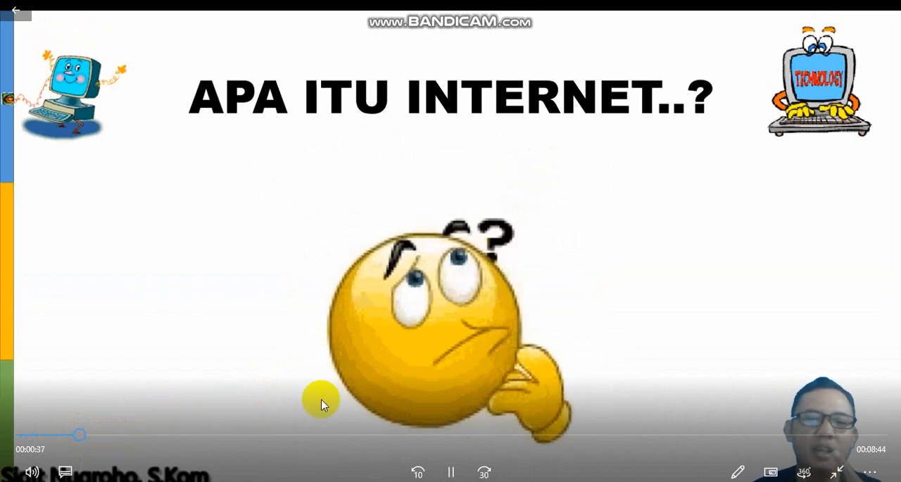
left_click(451, 471)
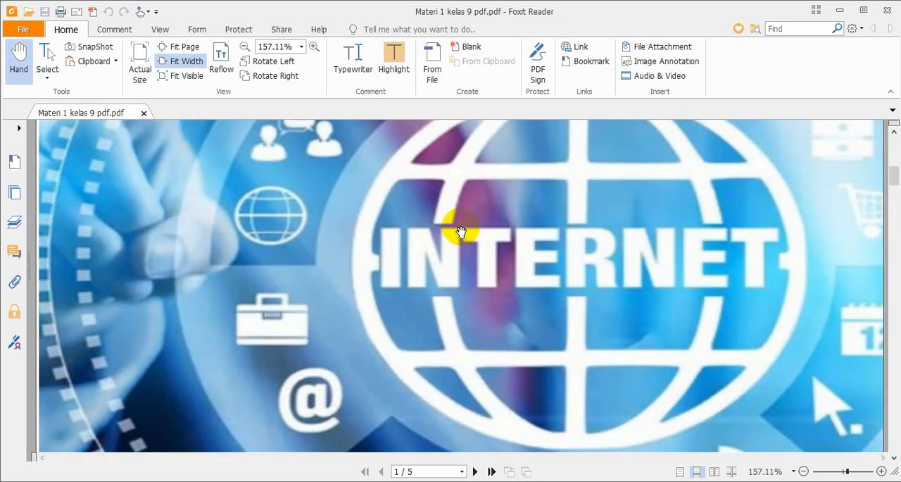
Read through the opened Materi 1 kelas 9 pdf as far as page 3 and close the document.
scroll(460, 235, "down", 20)
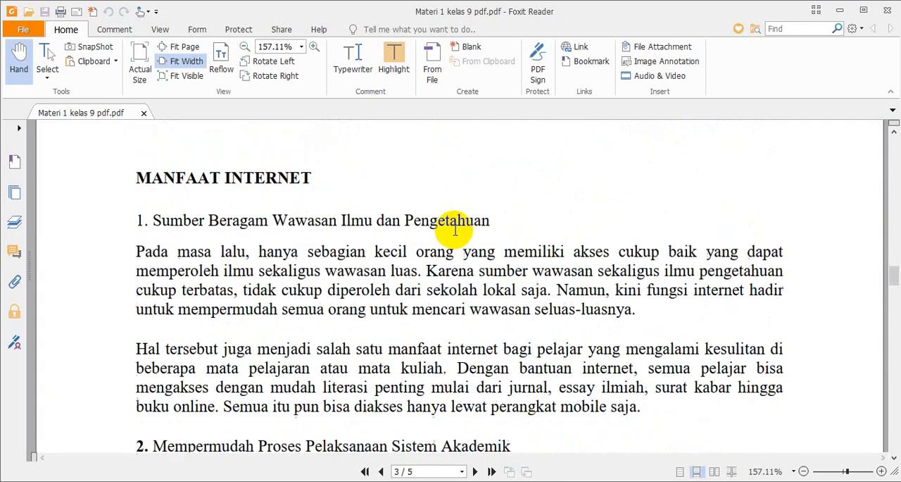
scroll(454, 232, "down", 15)
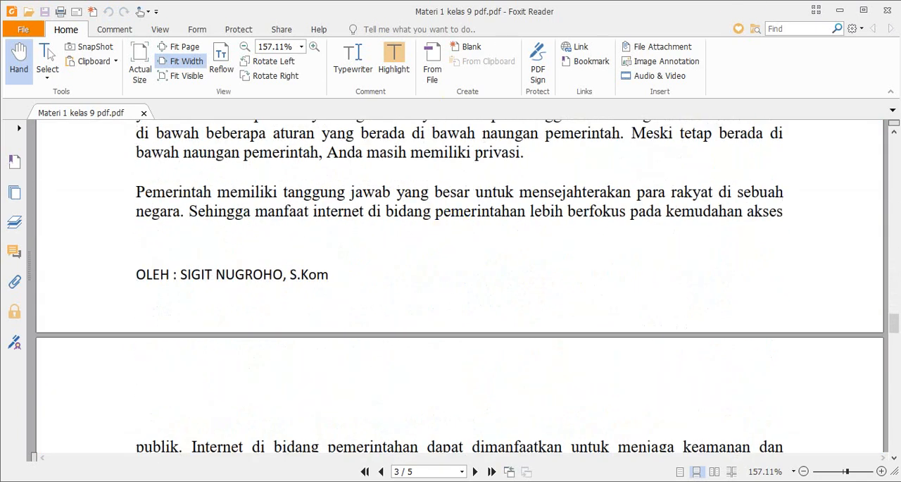
left_click(889, 12)
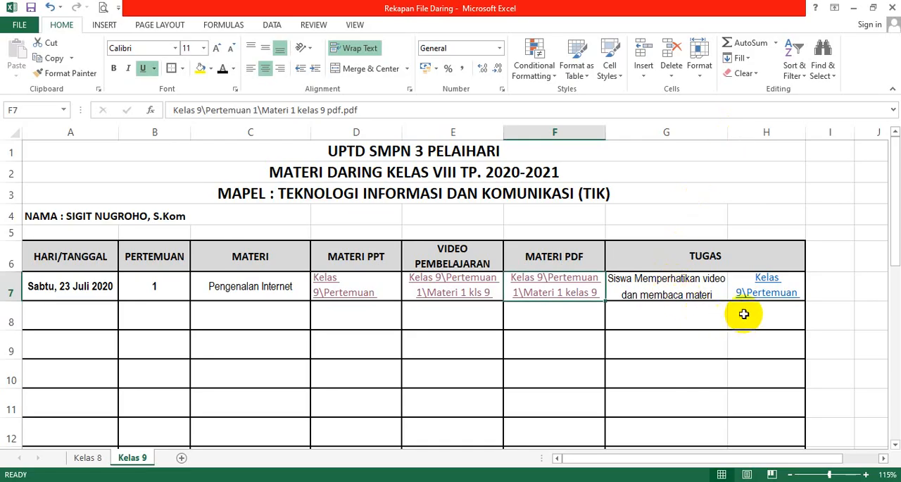
Check the task description in G7 and view the photo Foto siswa membaca linked in H7, closing it after viewing.
left_click(671, 290)
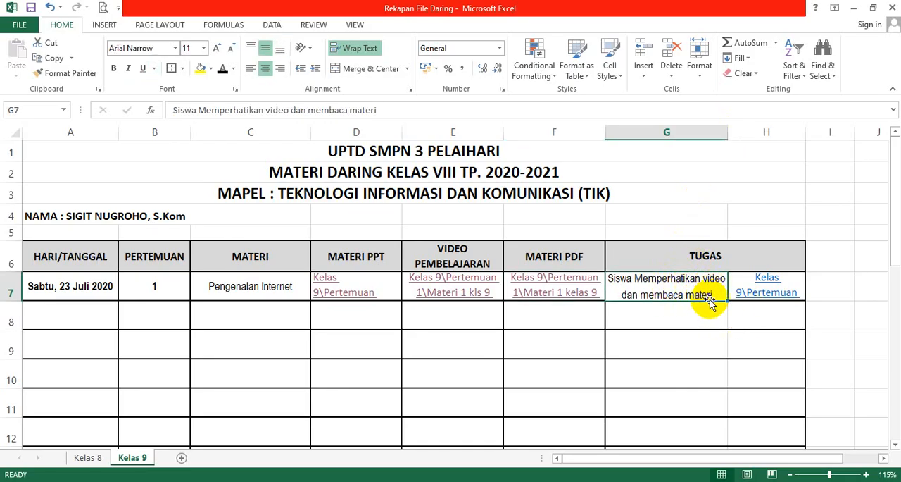
left_click(763, 283)
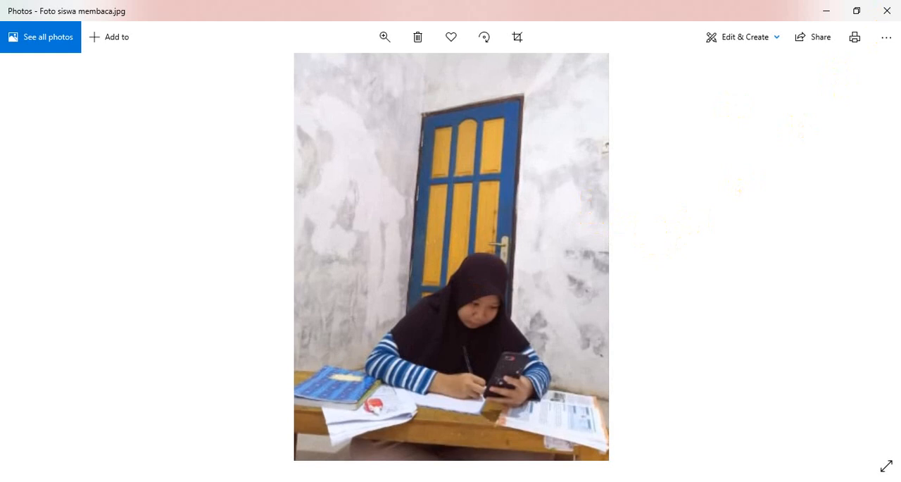
left_click(887, 10)
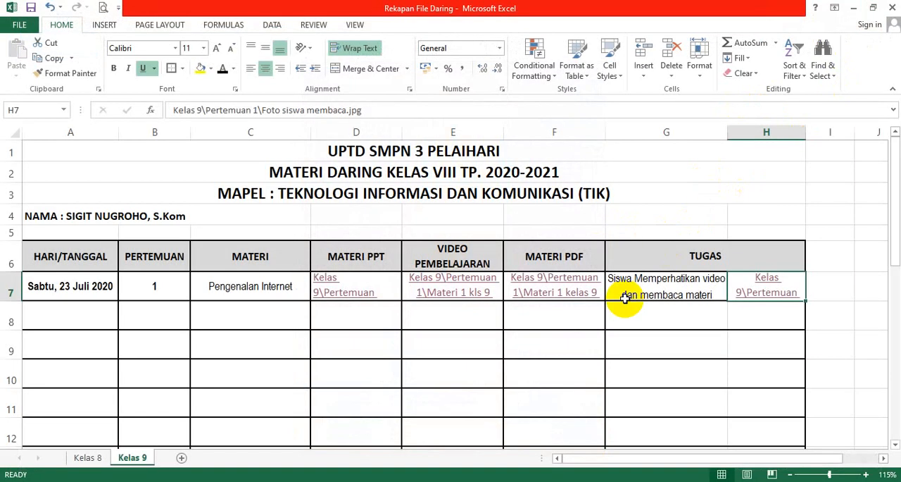
left_click(50, 284)
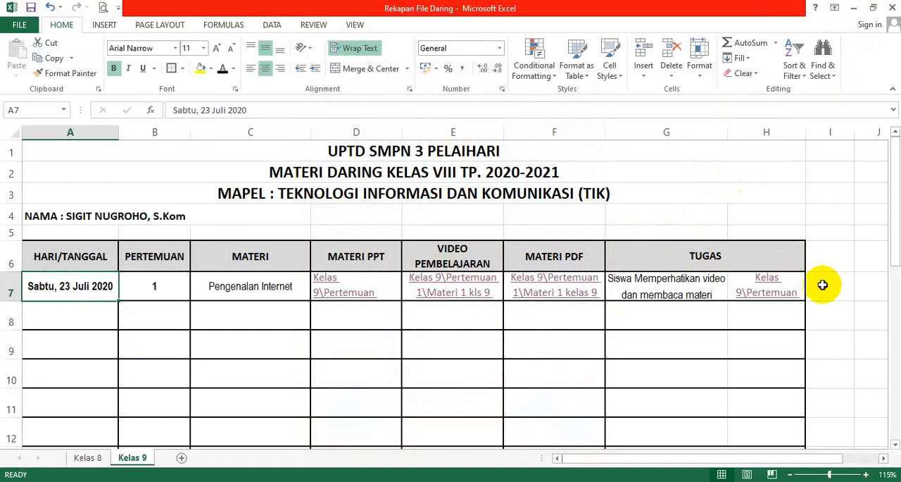
left_click_drag(822, 284, 126, 289)
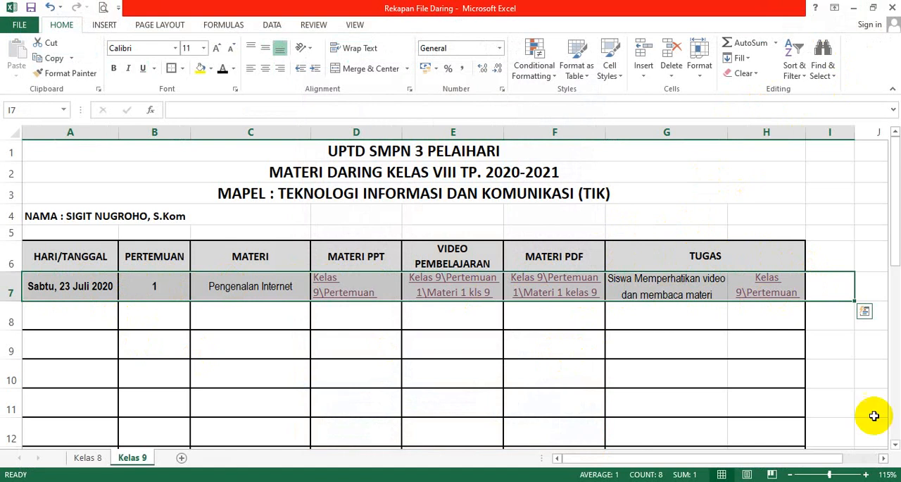
left_click(640, 314)
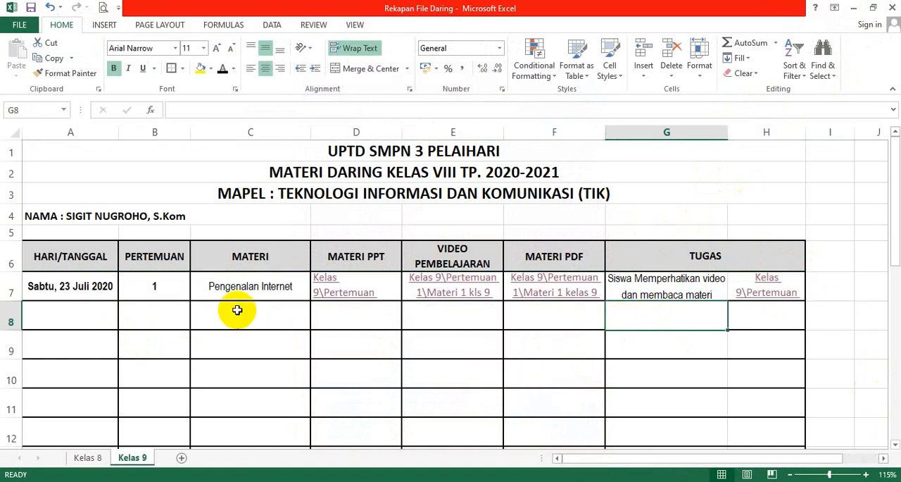
left_click(102, 318)
left_click(133, 308)
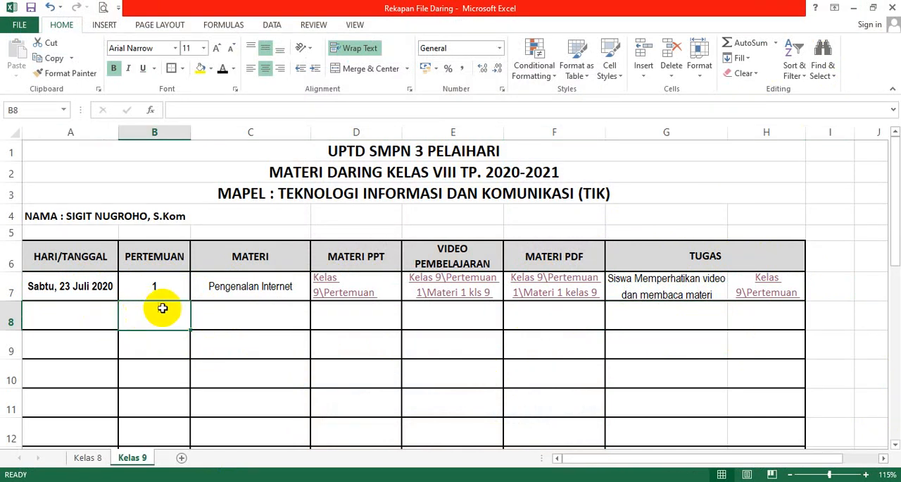
left_click(211, 312)
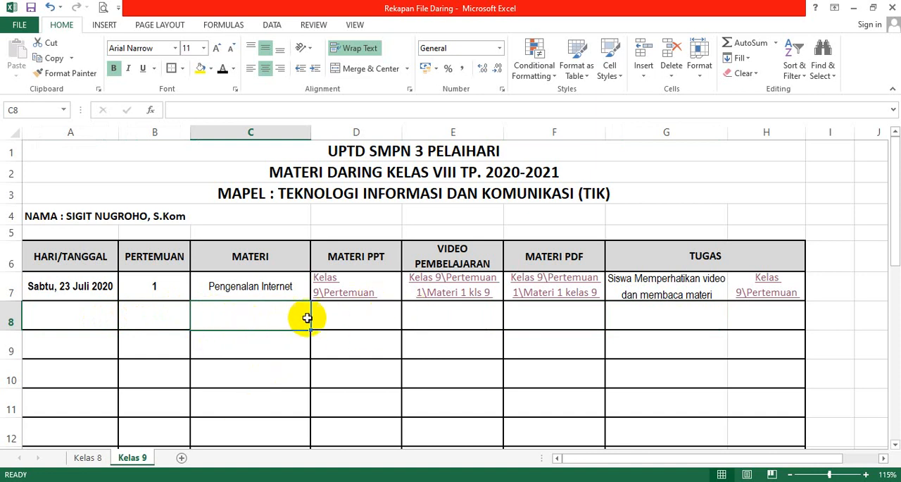
left_click(367, 315)
left_click(745, 313)
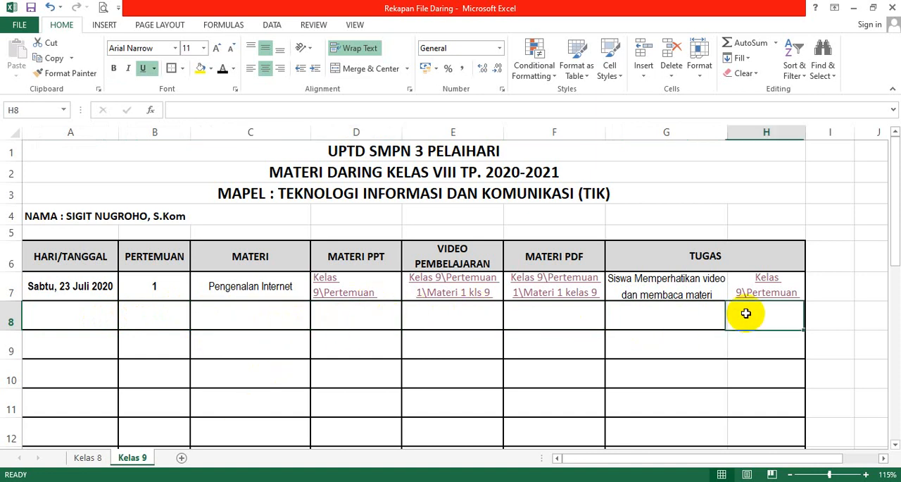
left_click(519, 314)
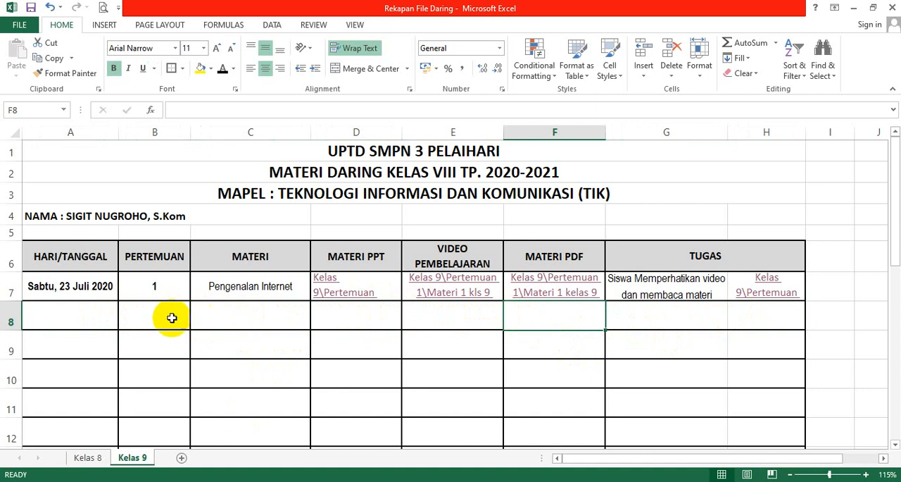
left_click(67, 315)
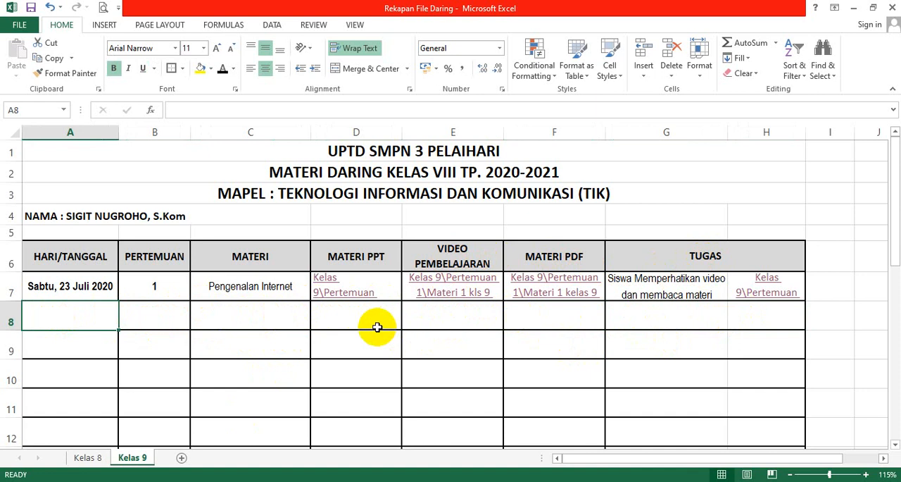
left_click(440, 311)
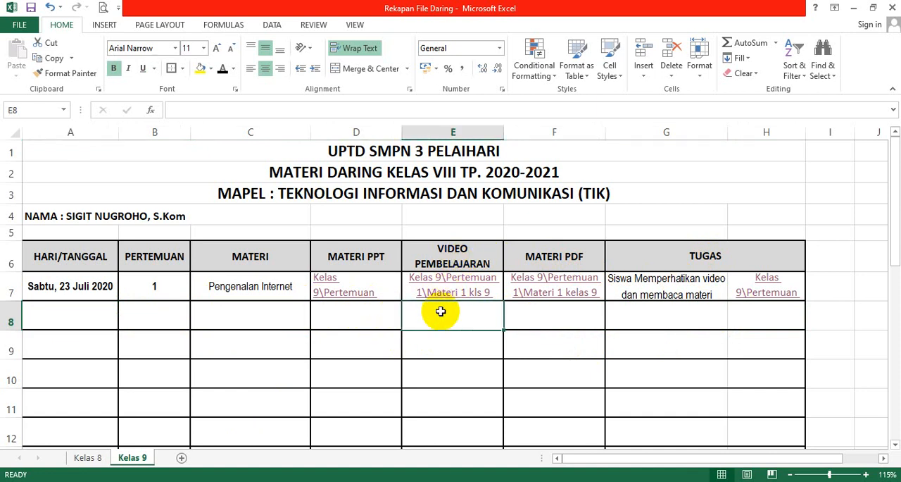
left_click(752, 313)
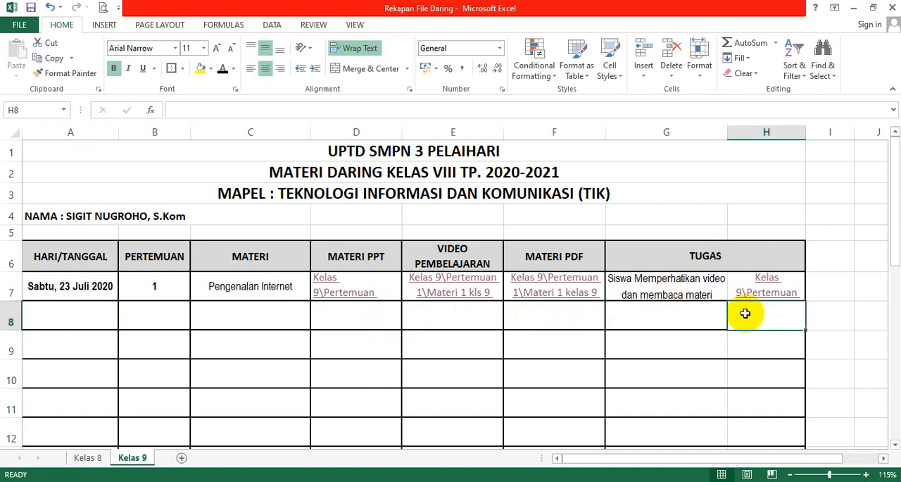
Select cell E8 and copy the full web address of the YouTube video Materi 1 Kelas IX Pengenalan Internet dan Manfaatnya from the browser.
left_click(430, 316)
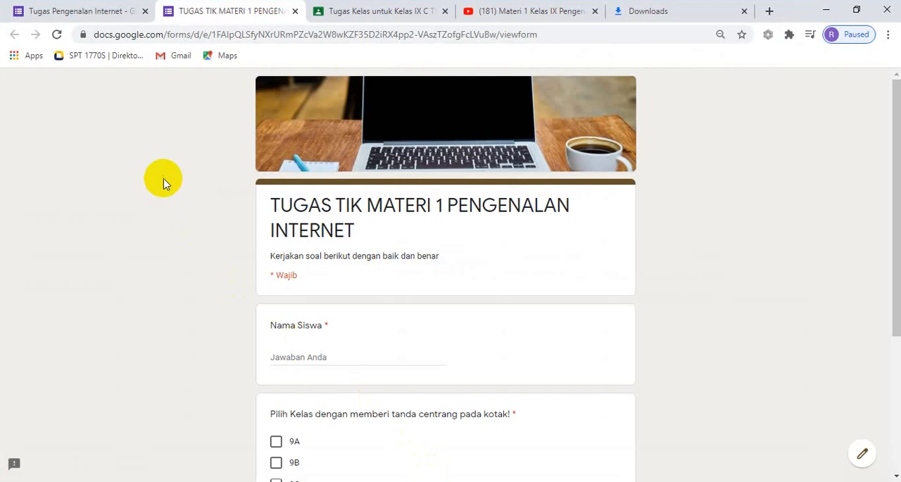
left_click(496, 11)
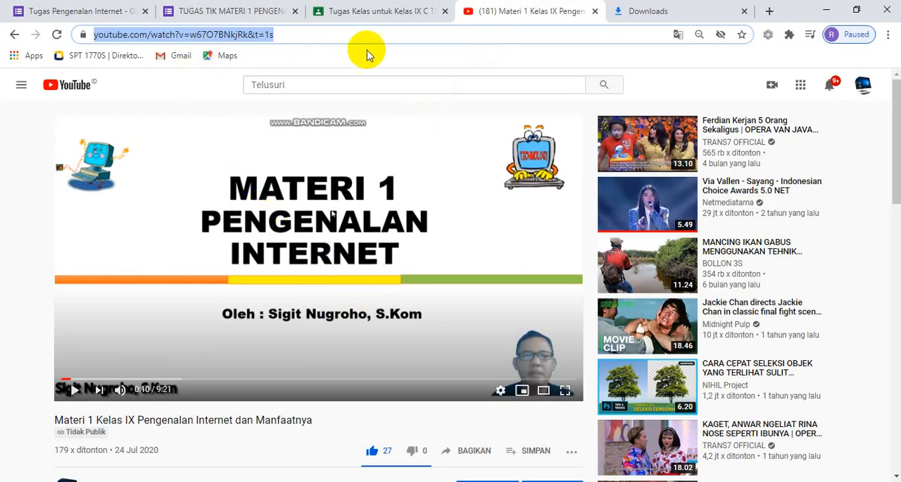
left_click(323, 35)
left_click_drag(342, 33, 84, 44)
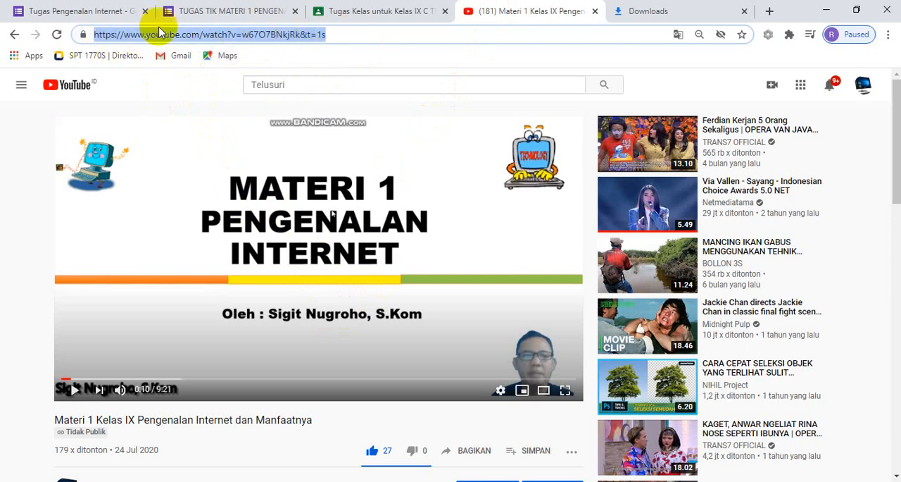
left_click(345, 28)
left_click_drag(346, 28, 93, 40)
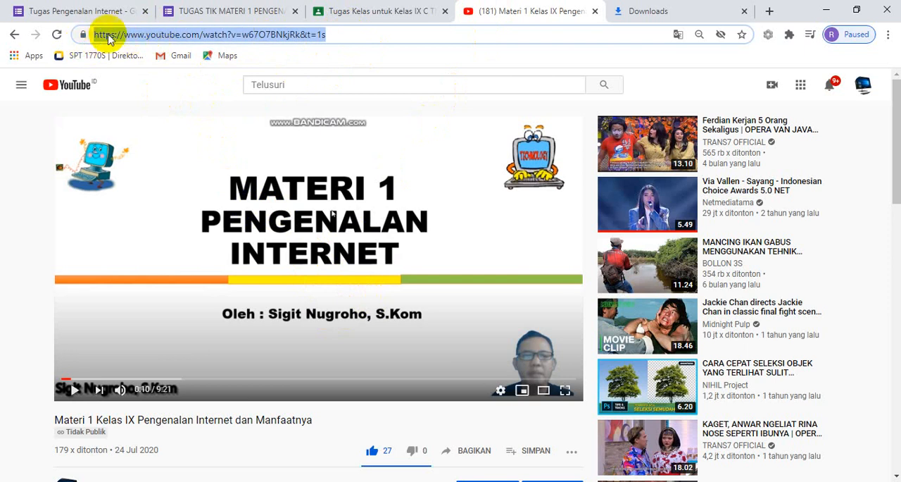
right_click(166, 39)
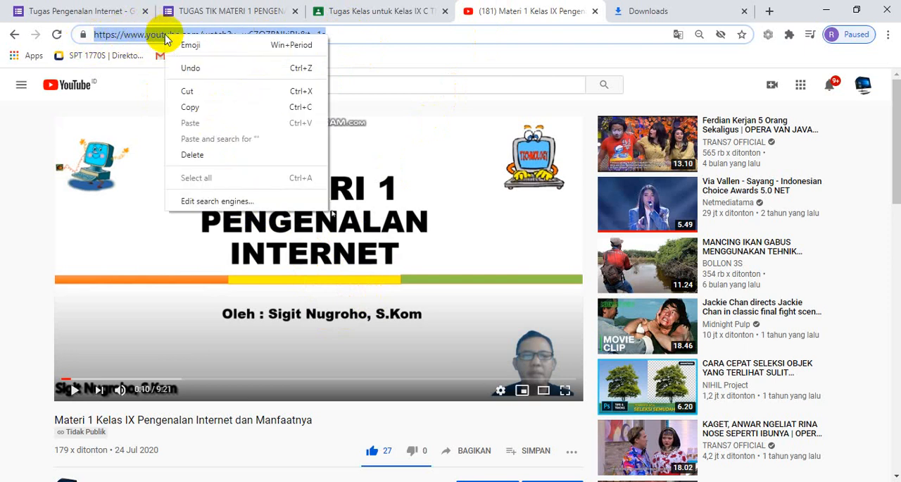
left_click(242, 107)
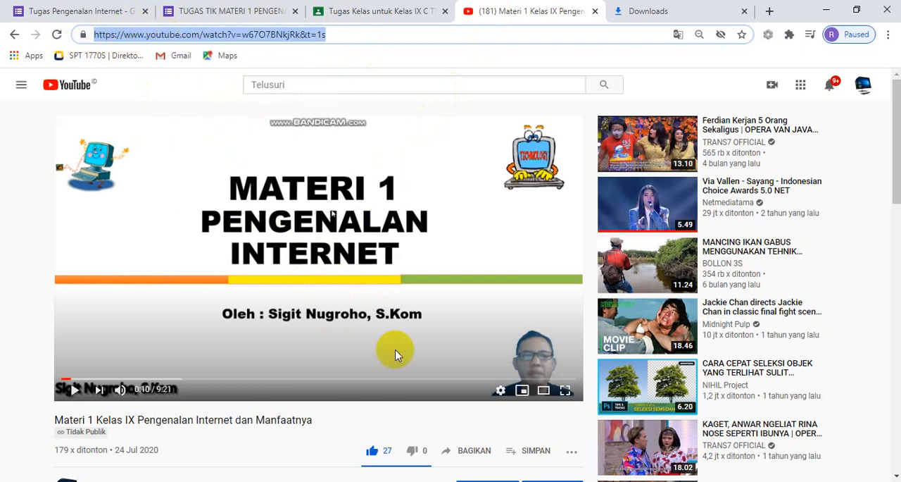
Paste the copied YouTube address into the VIDEO PEMBELAJARAN cell E8 of the Excel workbook with wrapped text, and test the link.
left_click(433, 480)
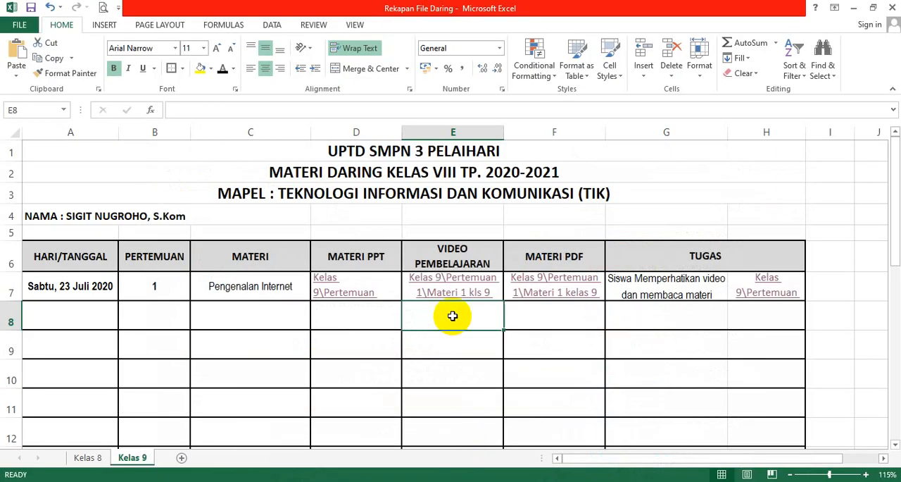
right_click(445, 319)
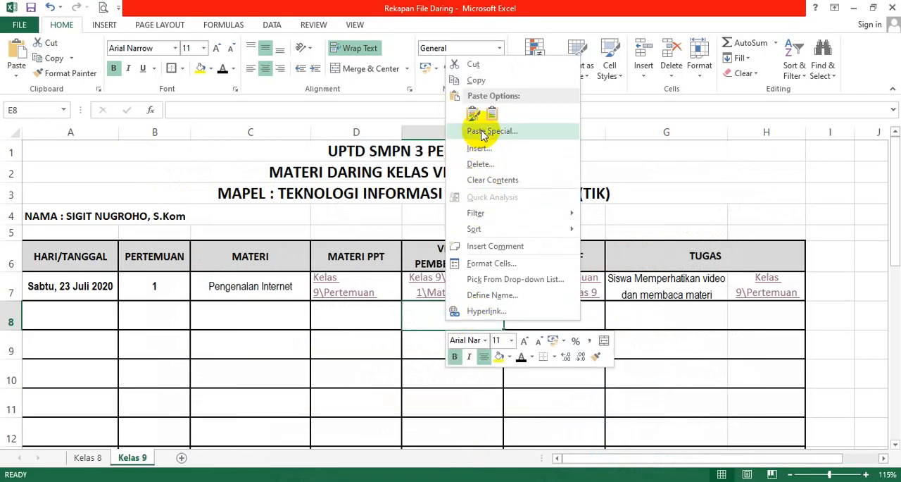
left_click(12, 50)
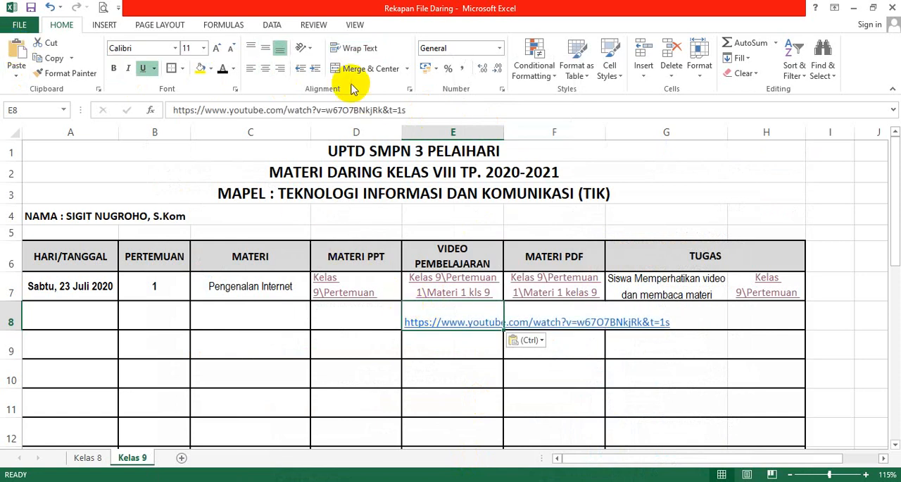
left_click(352, 48)
left_click(388, 375)
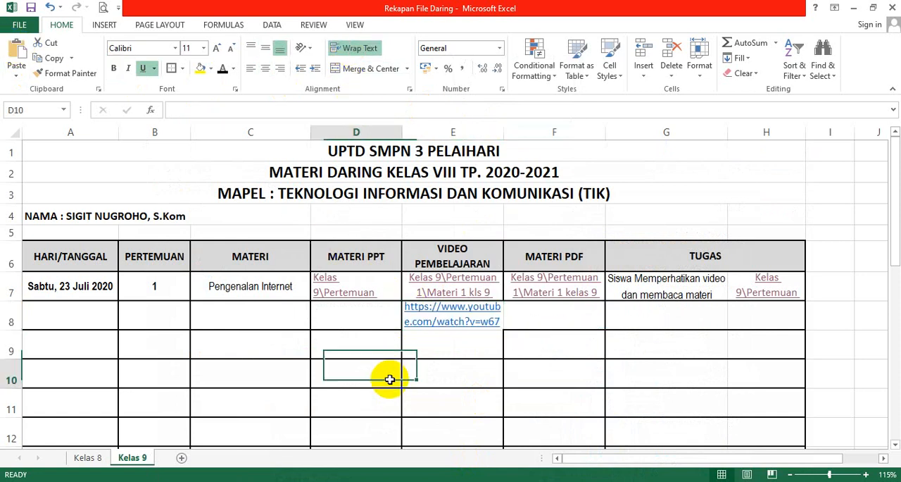
left_click(454, 321)
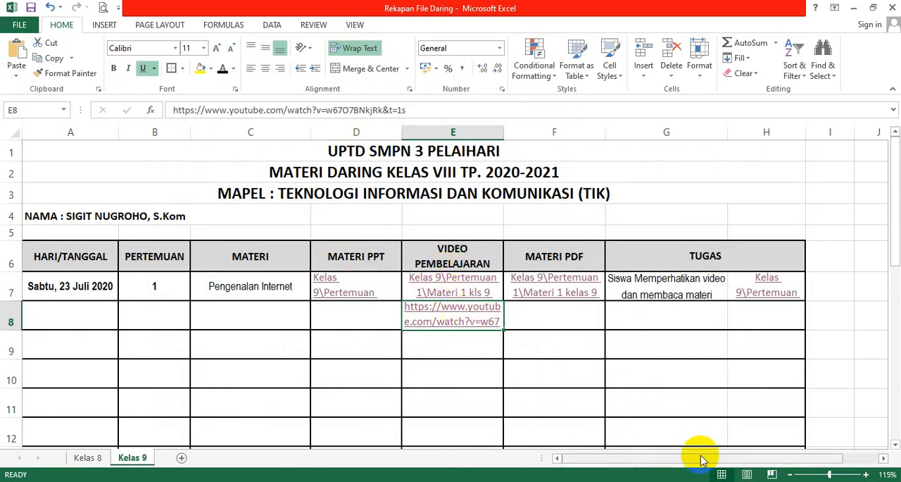
left_click(483, 330)
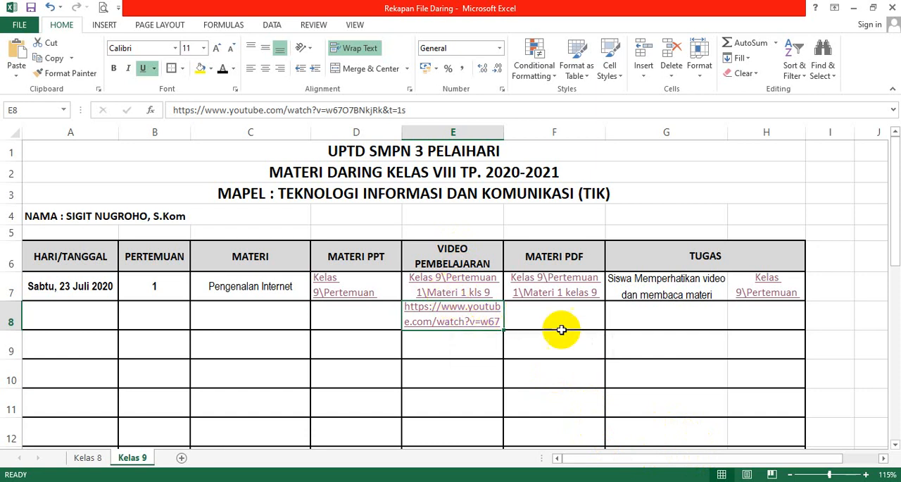
Save the Rekapan File Daring workbook with the YouTube link in E8.
left_click(666, 314)
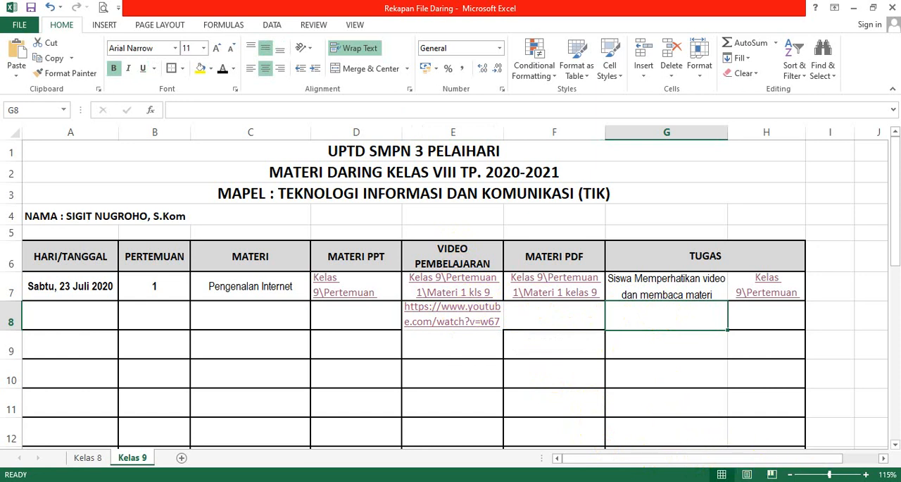
left_click(497, 335)
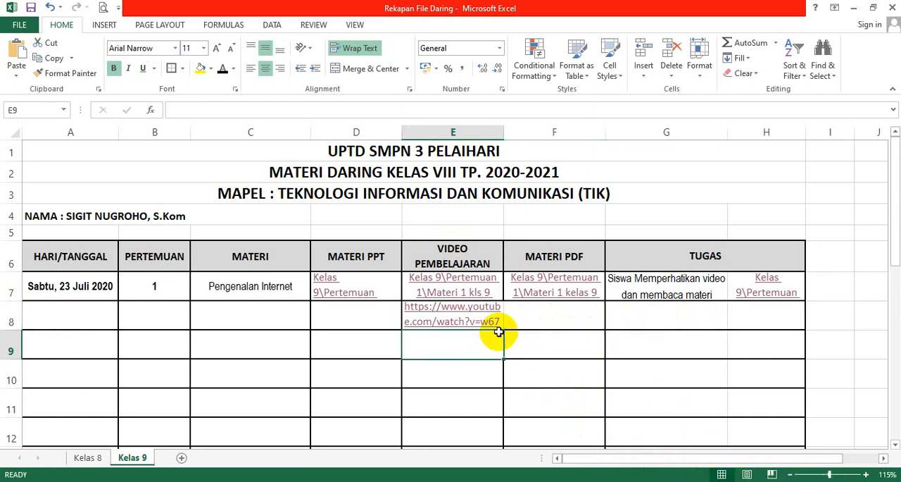
left_click(31, 8)
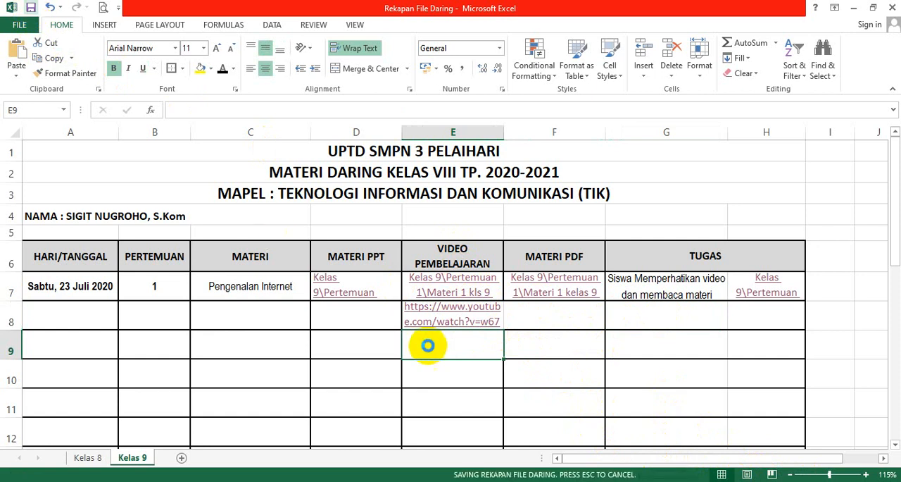
Test the YouTube link in E8, close the duplicate page, pause the playing video and close its page.
left_click(463, 307)
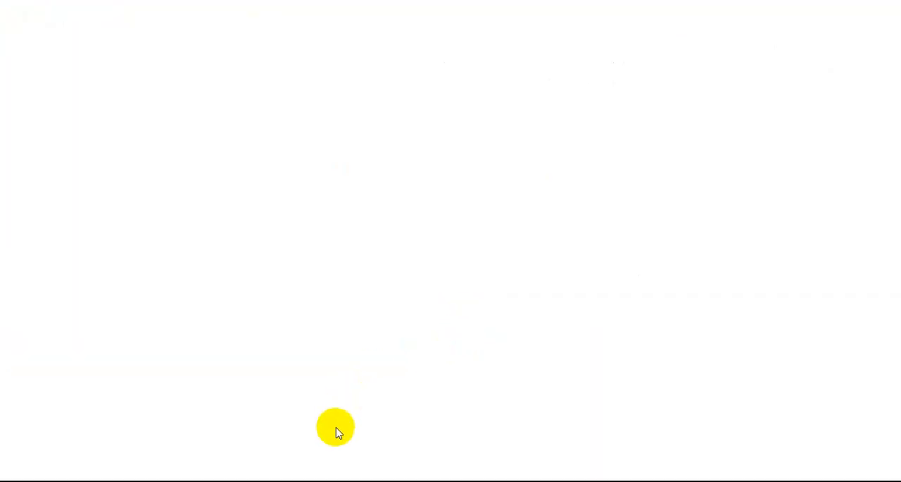
mouse_move(308, 480)
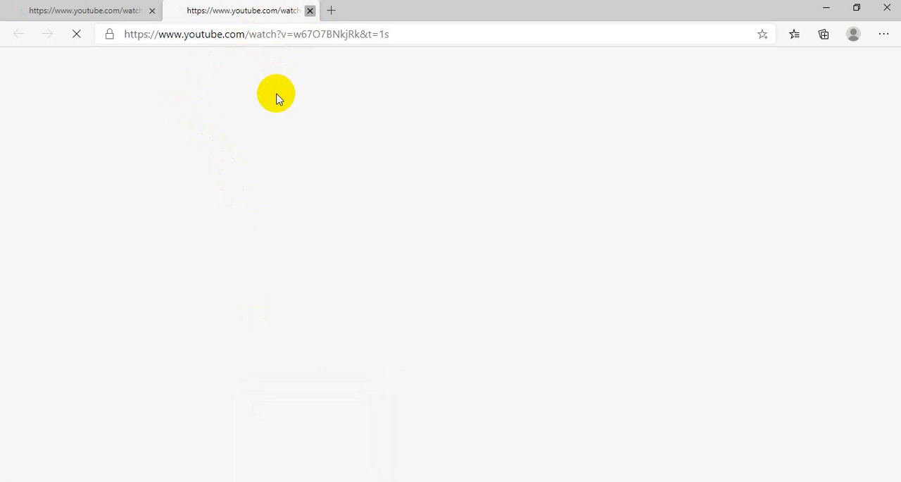
left_click(310, 11)
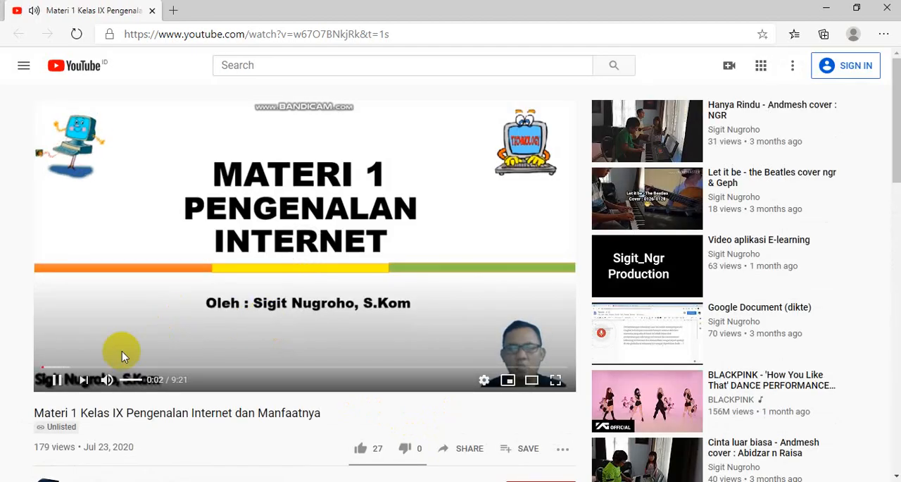
left_click(146, 305)
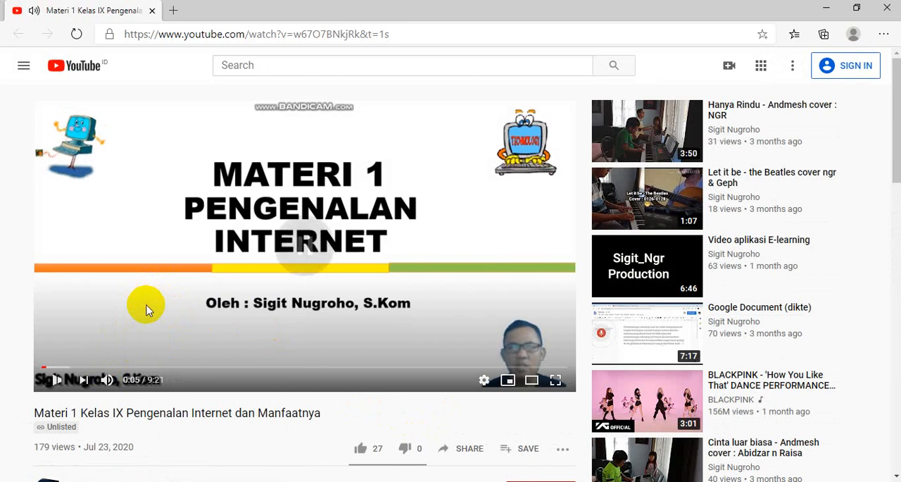
left_click(151, 11)
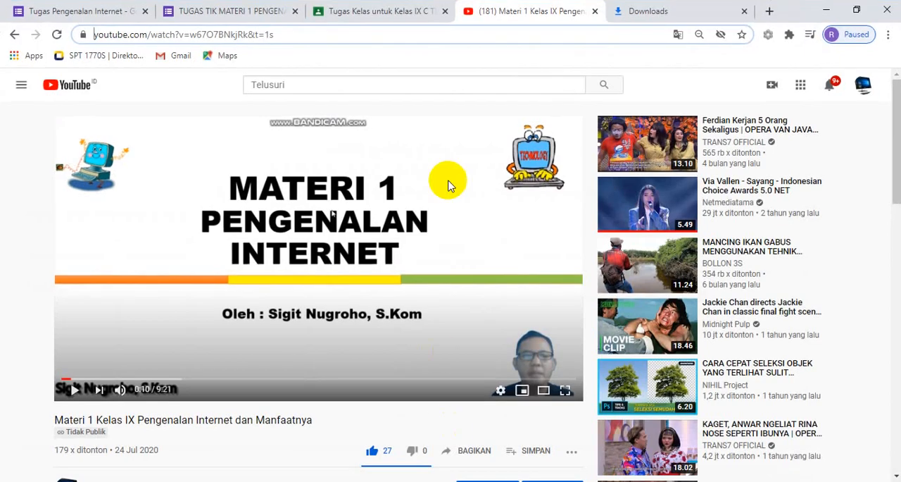
Copy the full web address of the TUGAS TIK MATERI 1 PENGENALAN INTERNET Google Form from the Chrome browser.
left_click(226, 9)
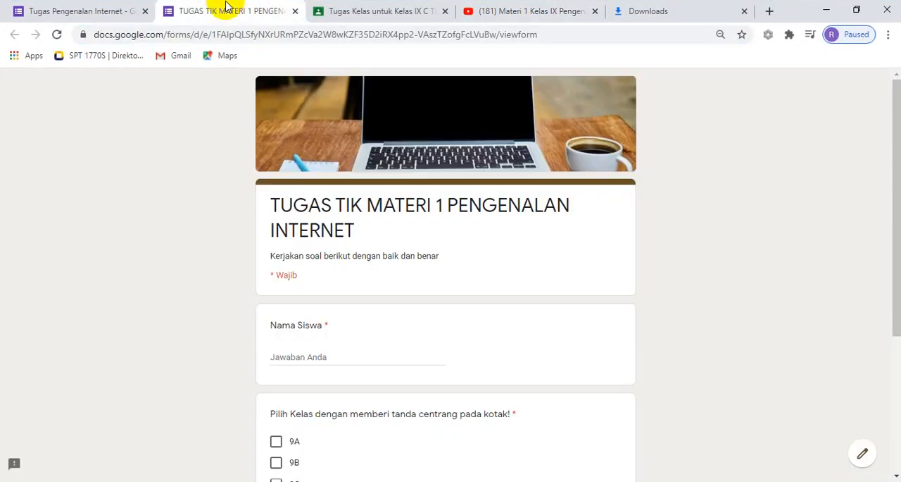
left_click(230, 39)
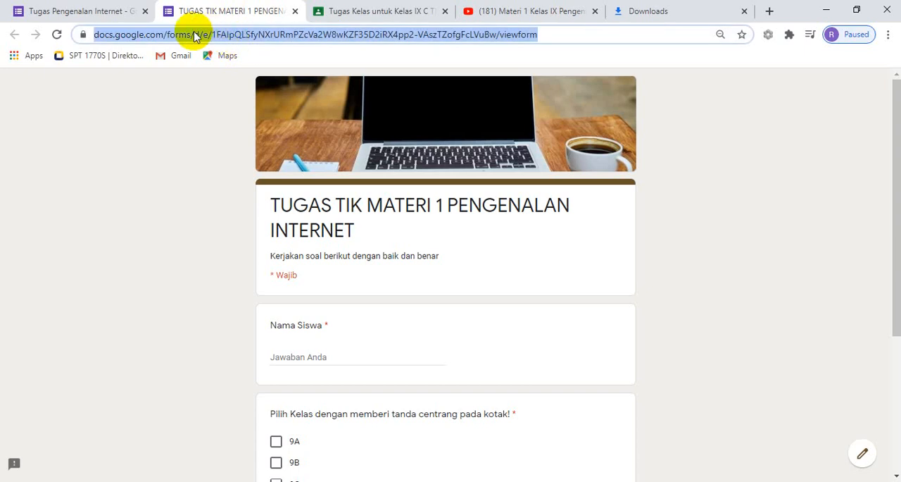
right_click(256, 36)
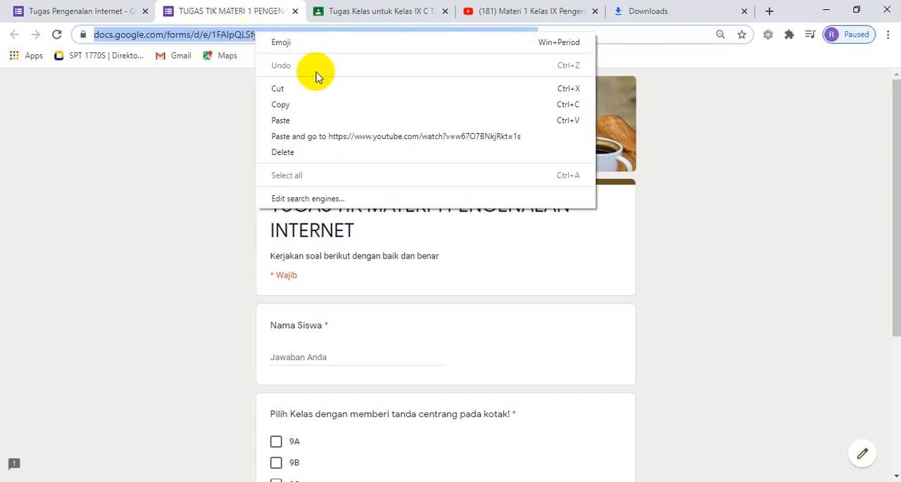
left_click(326, 106)
Paste the copied Google Form address into the TUGAS cell G8 of the Excel workbook with wrapped text.
key("alt+Tab")
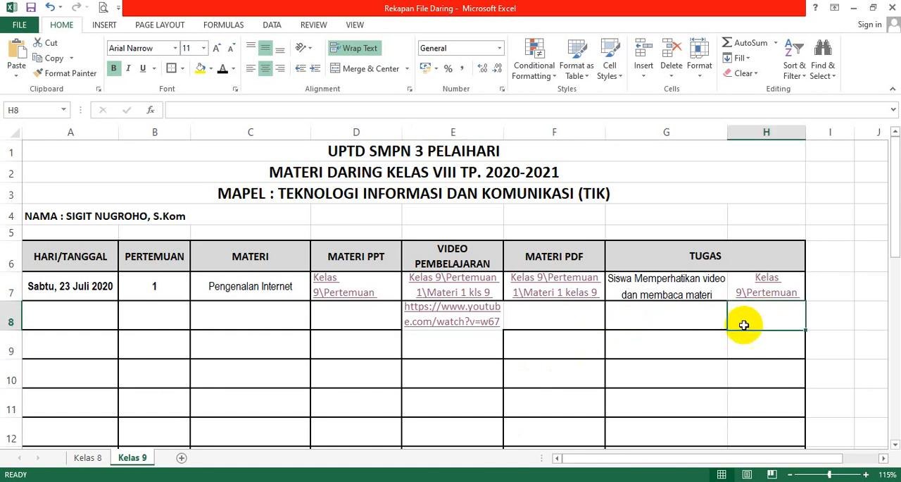
right_click(648, 317)
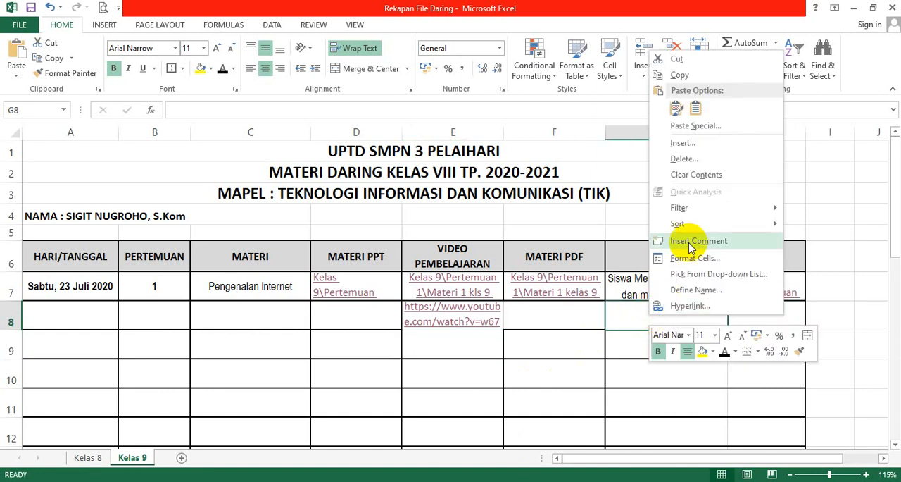
left_click(676, 107)
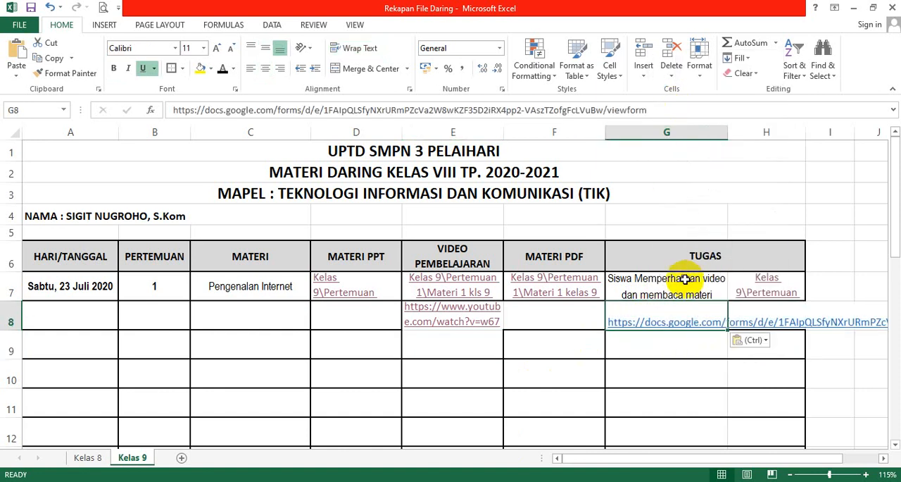
left_click(356, 48)
left_click(555, 371)
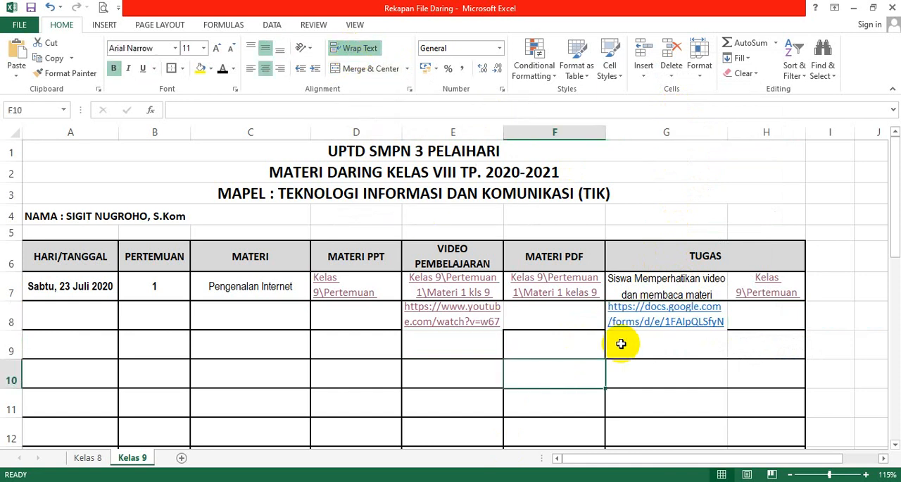
Test the Google Form link in G8, look through the opened form's questions and close the page.
left_click(637, 327)
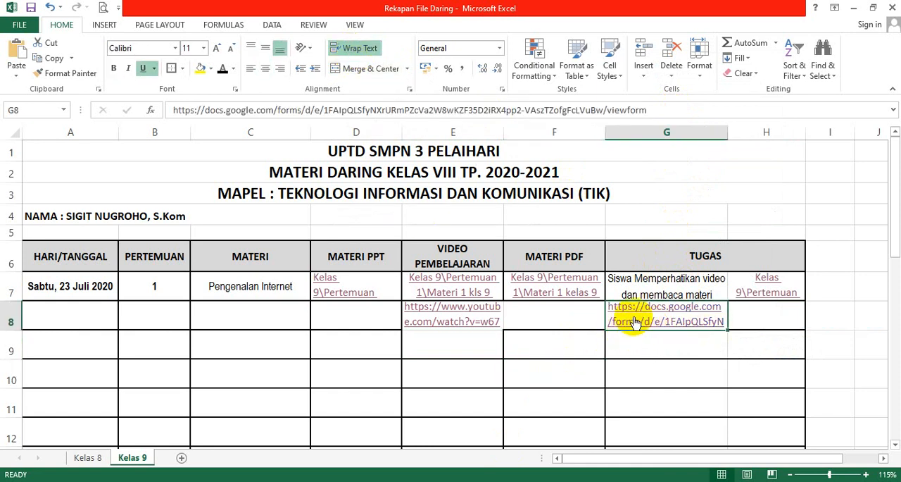
left_click(635, 321)
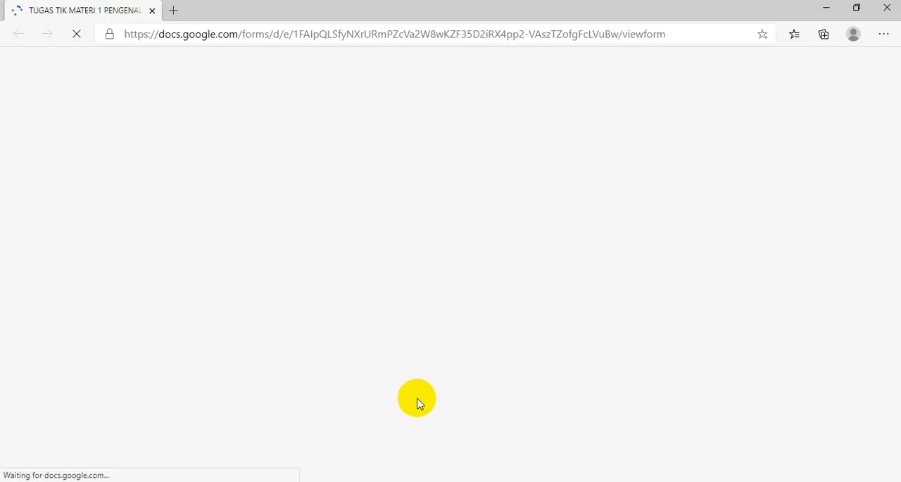
scroll(413, 258, "down", 2)
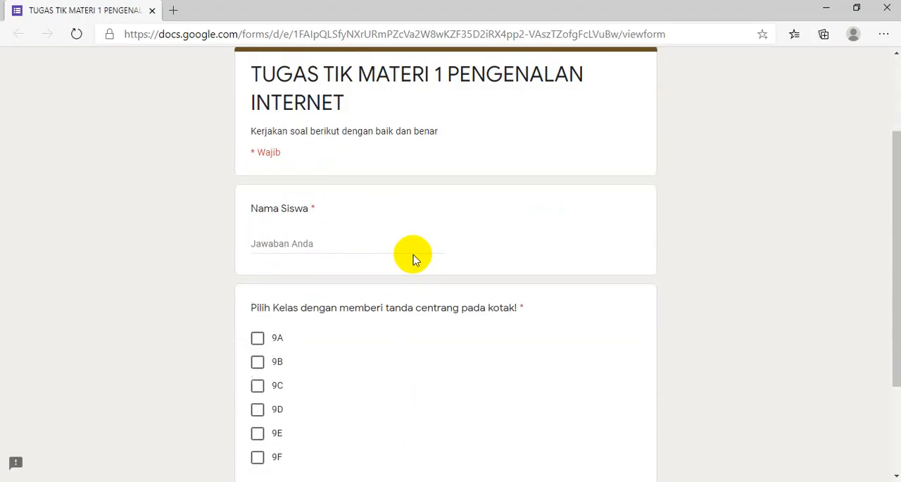
scroll(411, 262, "down", 2)
scroll(388, 237, "up", 3)
left_click(151, 10)
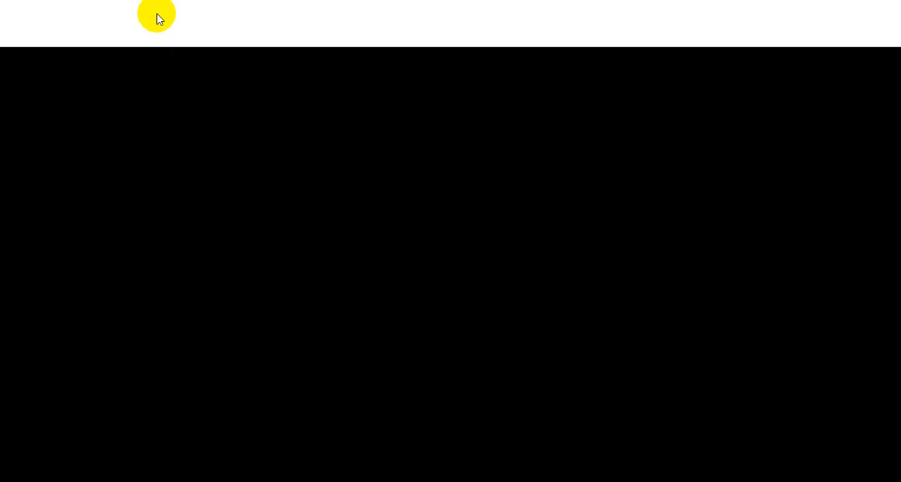
left_click(540, 316)
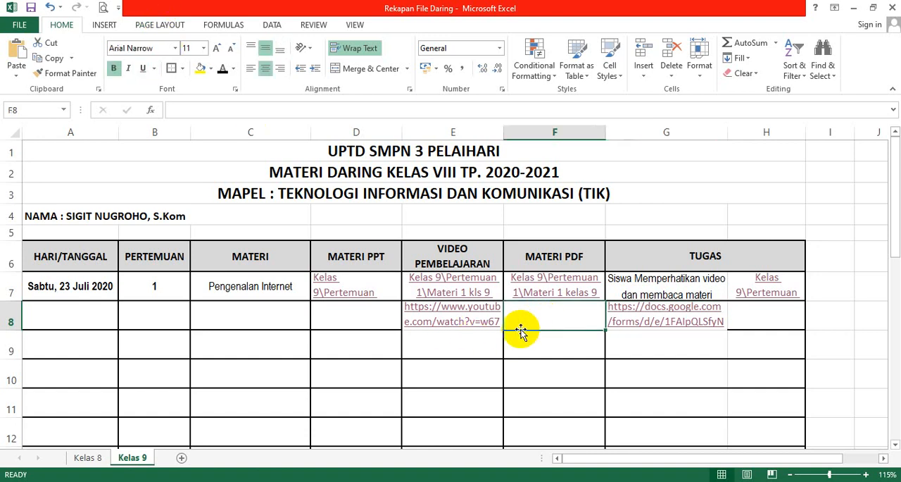
left_click(64, 315)
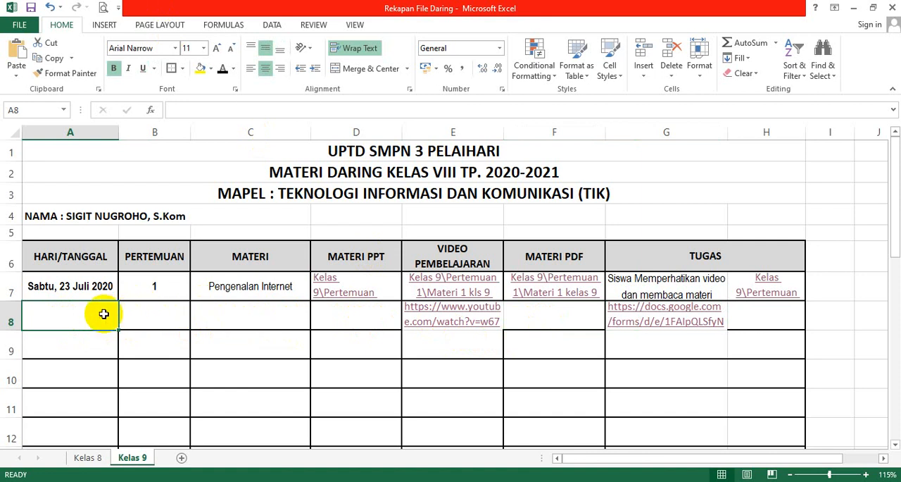
left_click_drag(101, 314, 178, 309)
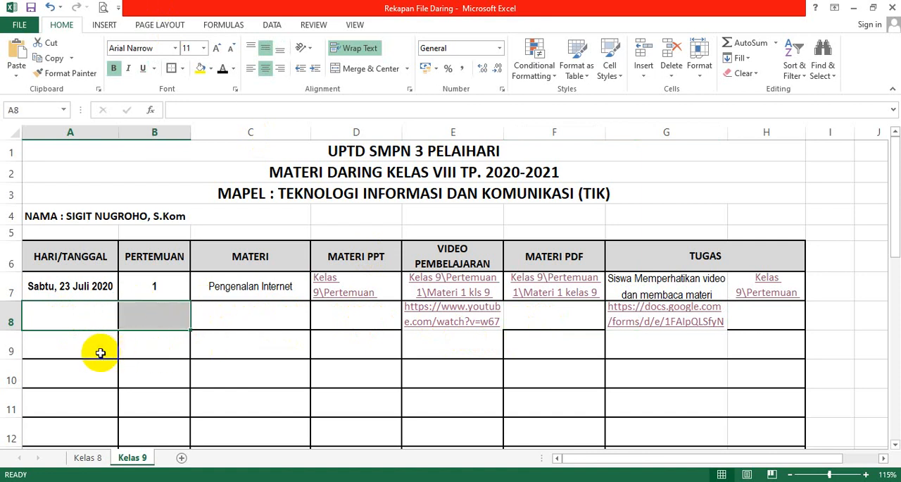
left_click(159, 347)
left_click(88, 318)
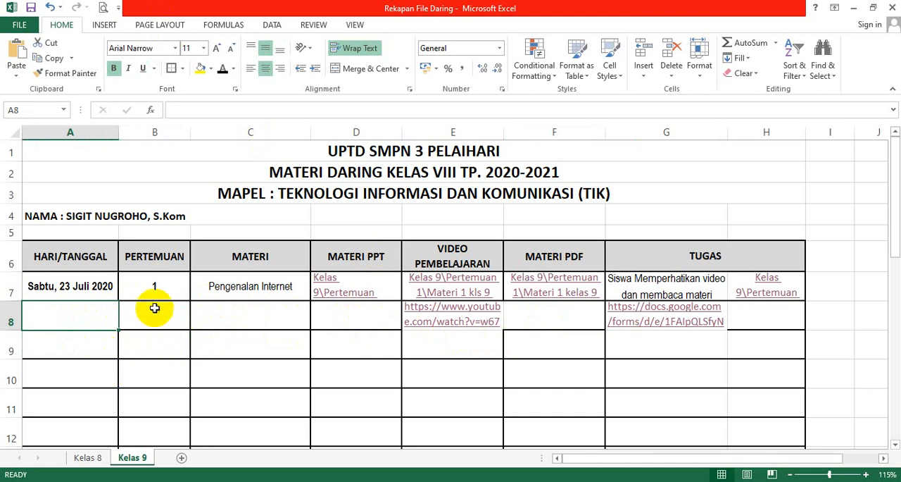
left_click(159, 288)
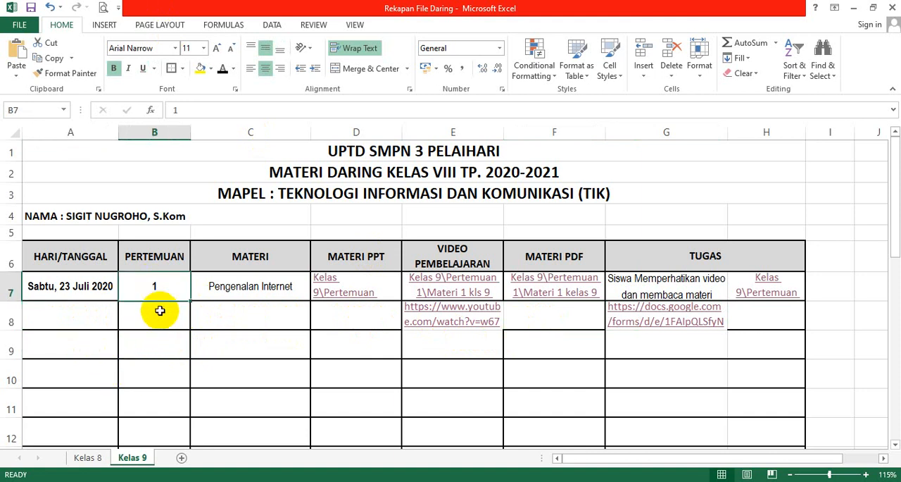
left_click(155, 310)
left_click(157, 345)
left_click(159, 370)
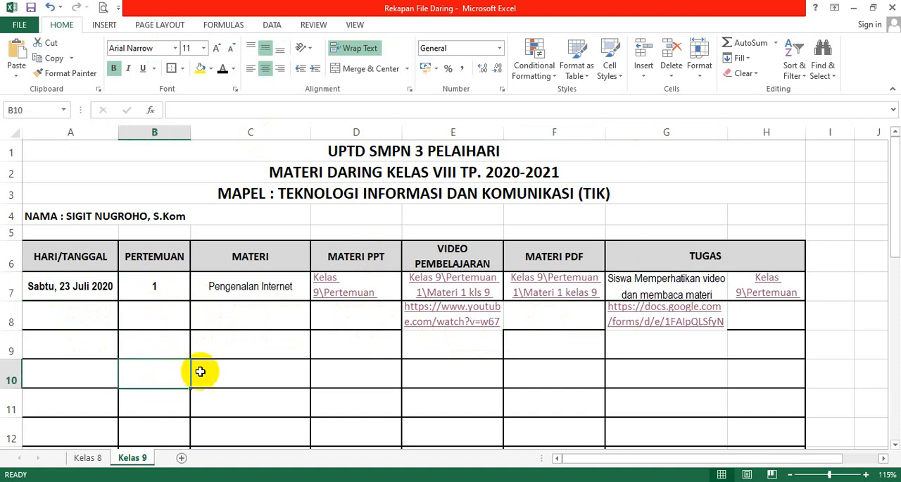